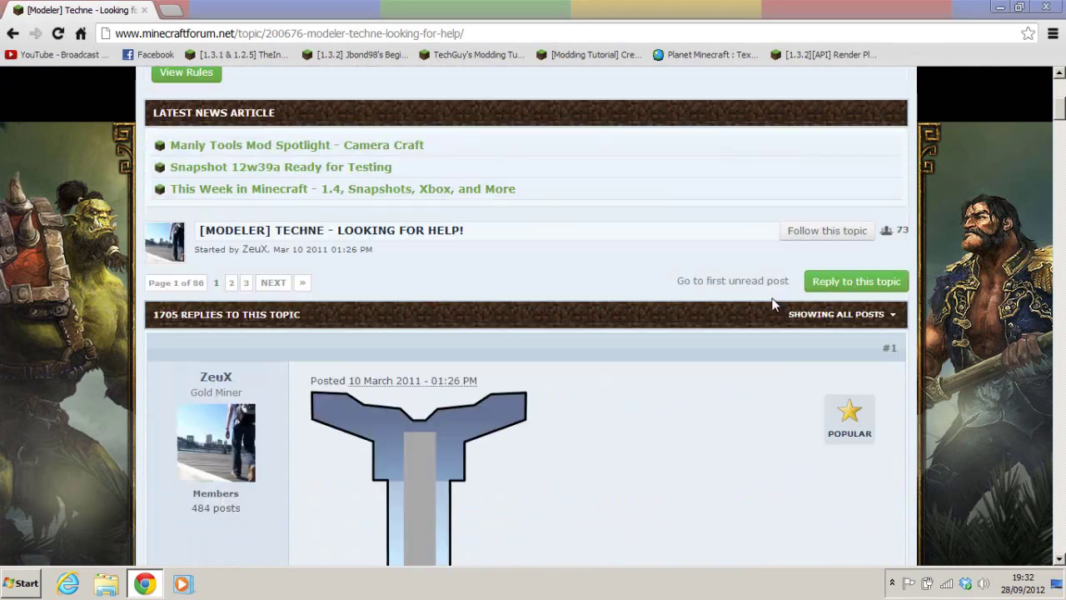
Read the Techne forum topic's opening post, including the modeler's description, download link, installation note and call for help
scroll(774, 302, "down", 8)
scroll(774, 301, "down", 5)
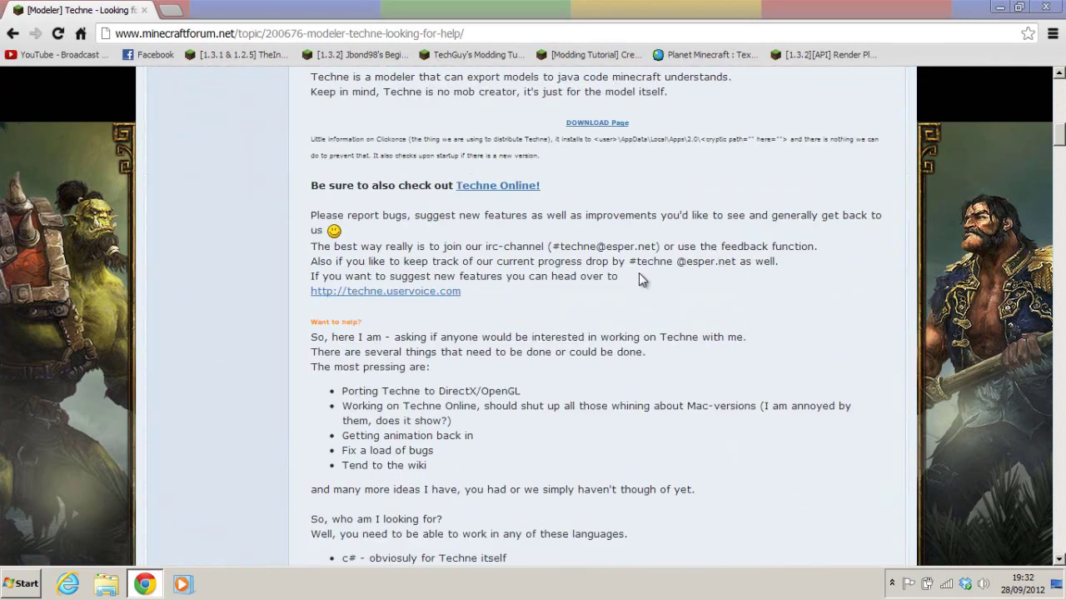
mouse_move(642, 279)
left_mouse_down()
mouse_move(549, 245)
mouse_move(645, 265)
mouse_move(648, 285)
left_mouse_up()
left_click_drag(825, 214, 328, 223)
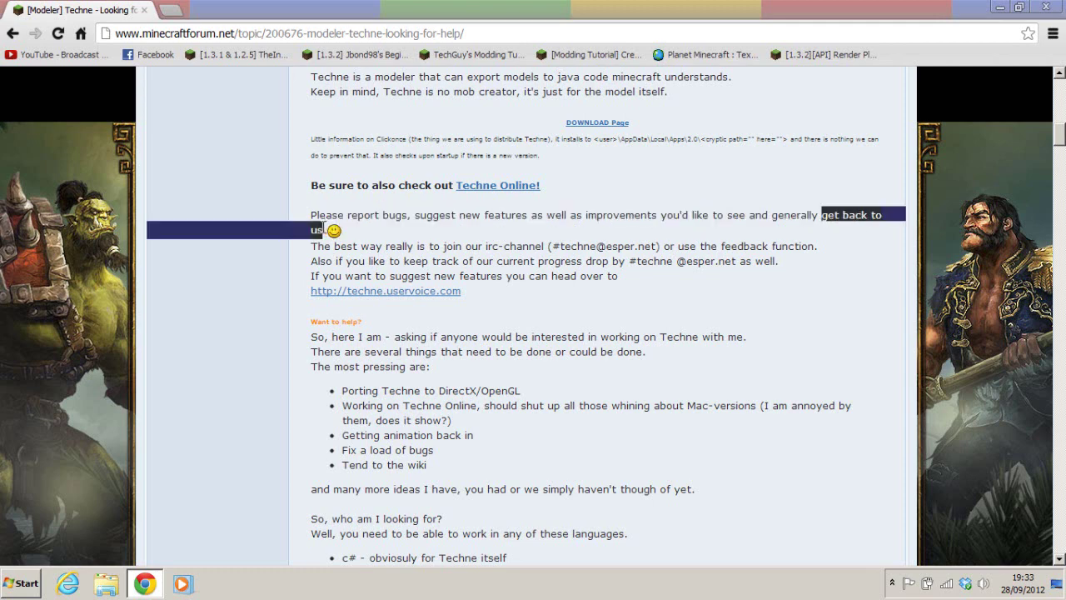
left_click(385, 233)
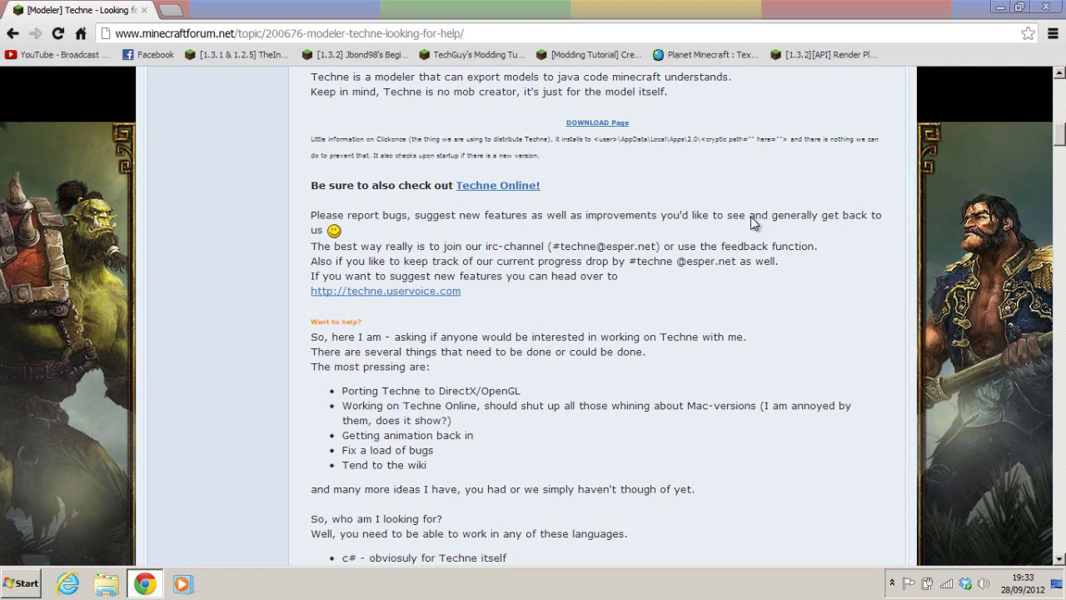
scroll(704, 234, "up", 10)
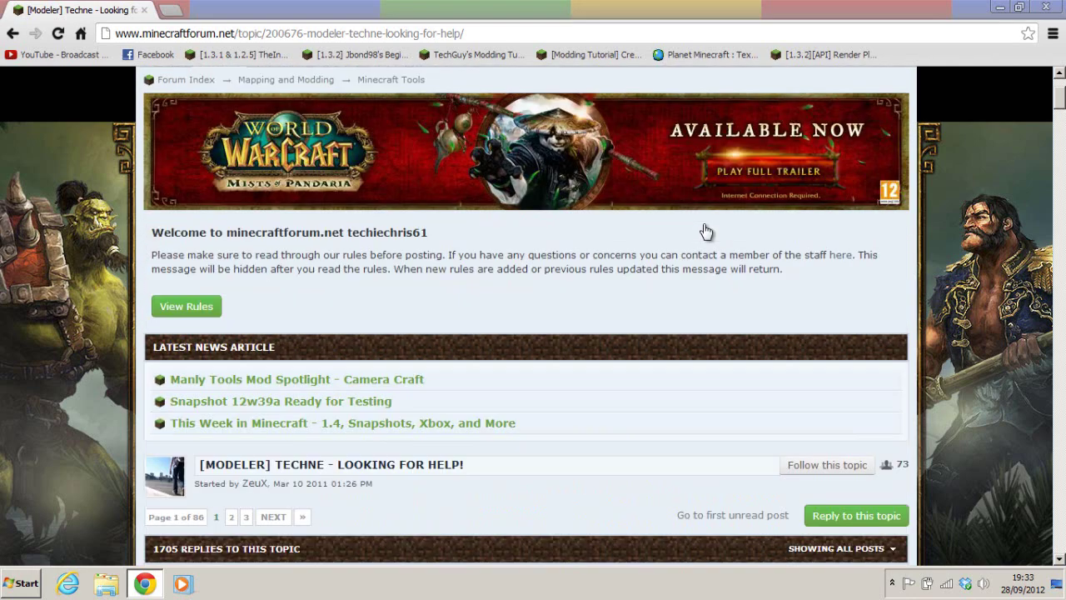
scroll(700, 228, "down", 4)
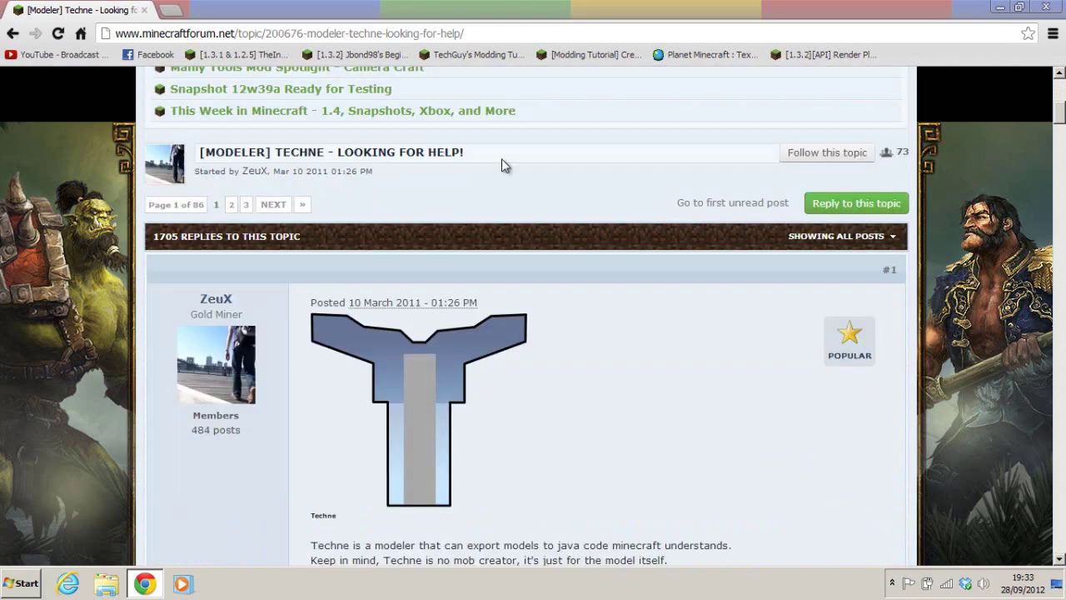
scroll(569, 186, "down", 10)
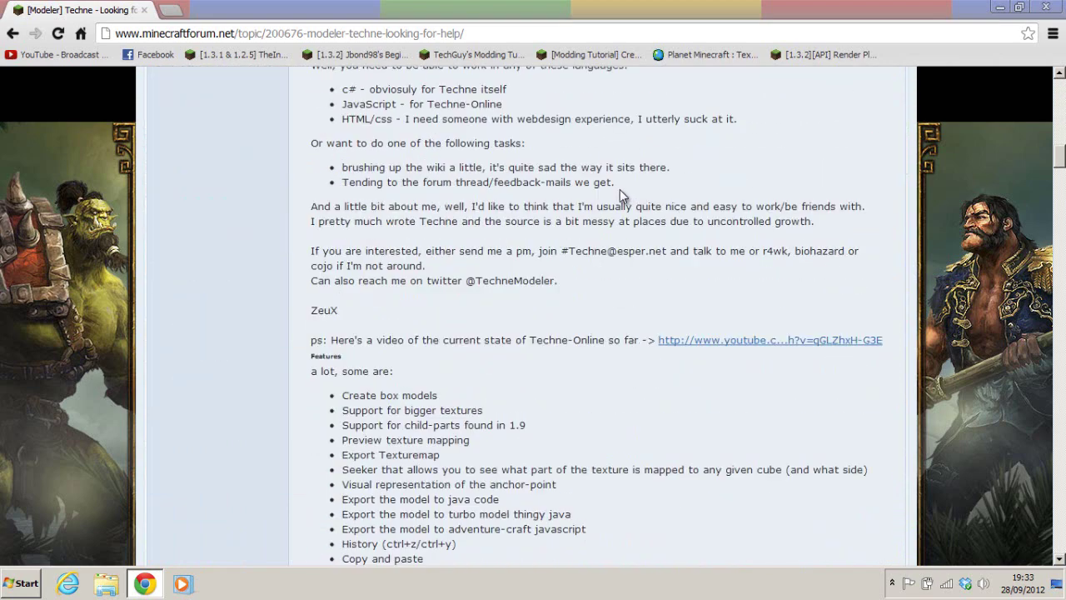
scroll(598, 226, "up", 6)
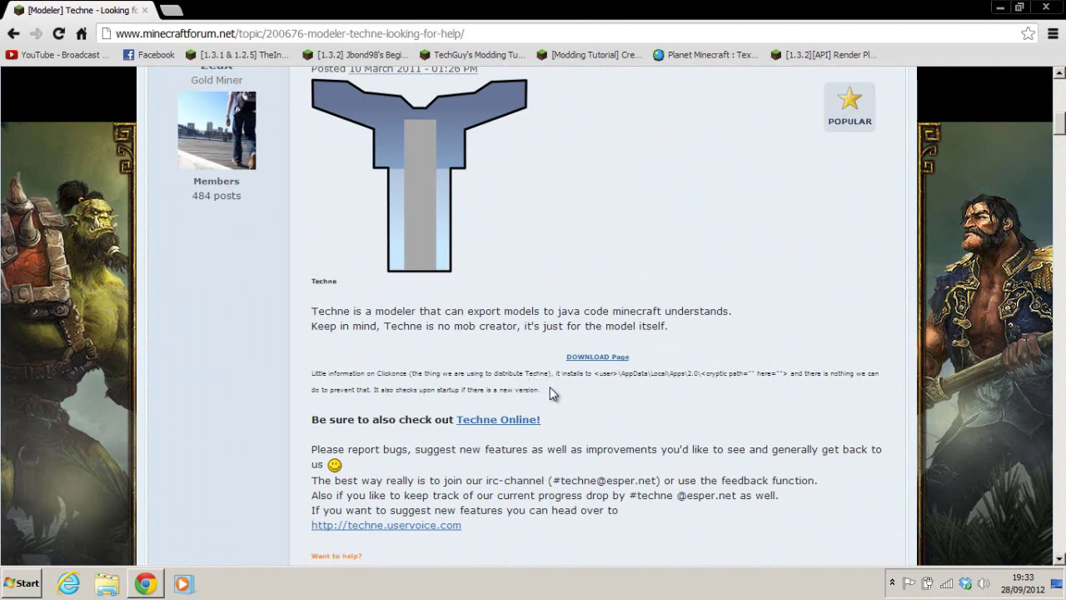
left_click_drag(541, 389, 546, 377)
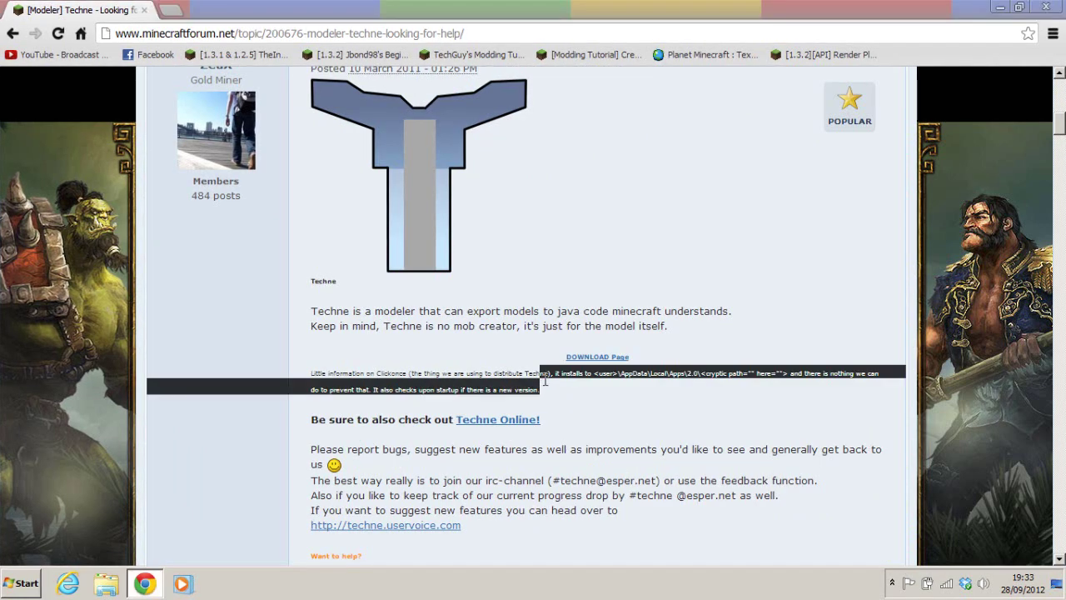
left_click(545, 381)
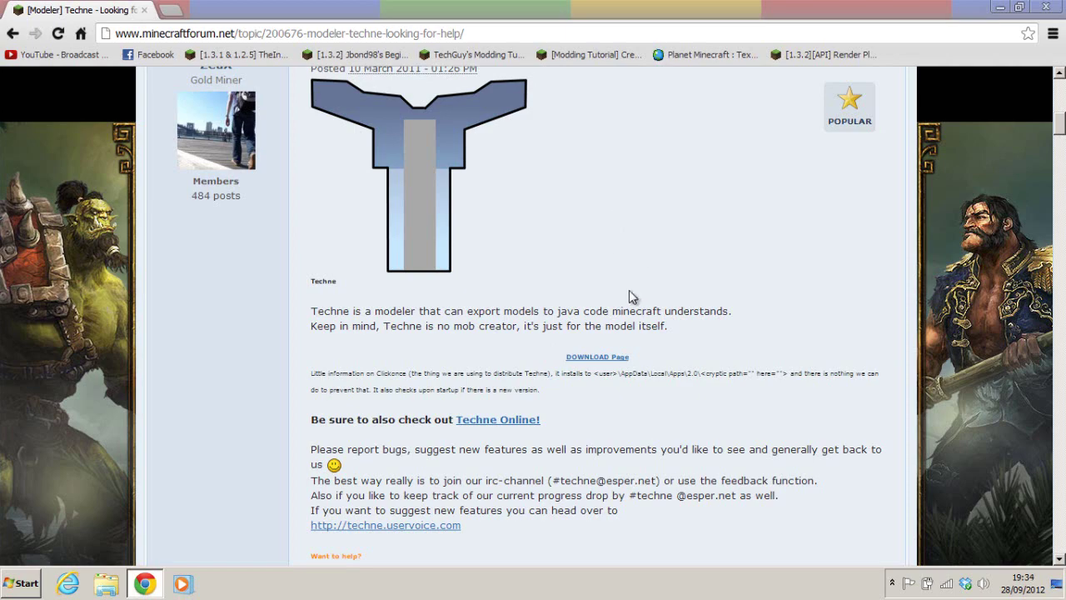
scroll(878, 281, "up", 5)
Close the browser, then find and launch the Techne modeler
left_click(1047, 8)
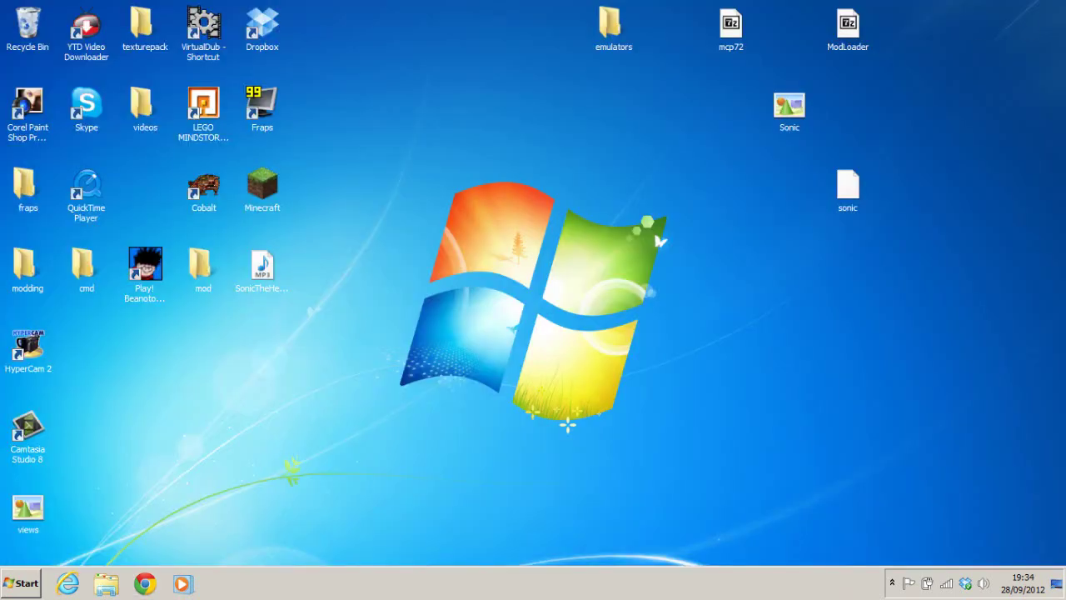
left_click(17, 583)
type("tec")
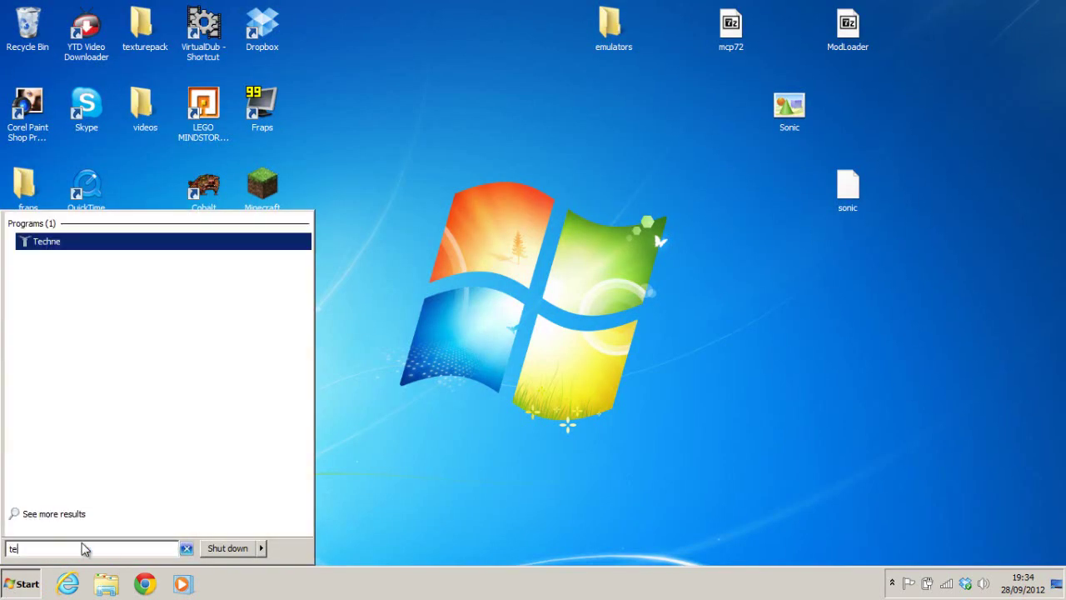
left_click(96, 241)
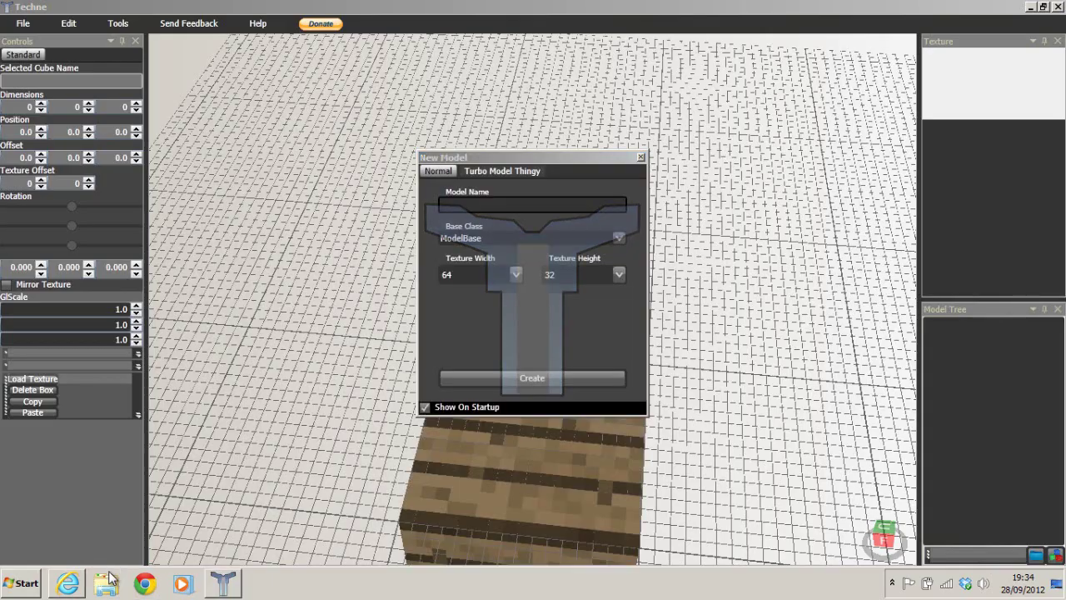
left_click(388, 466)
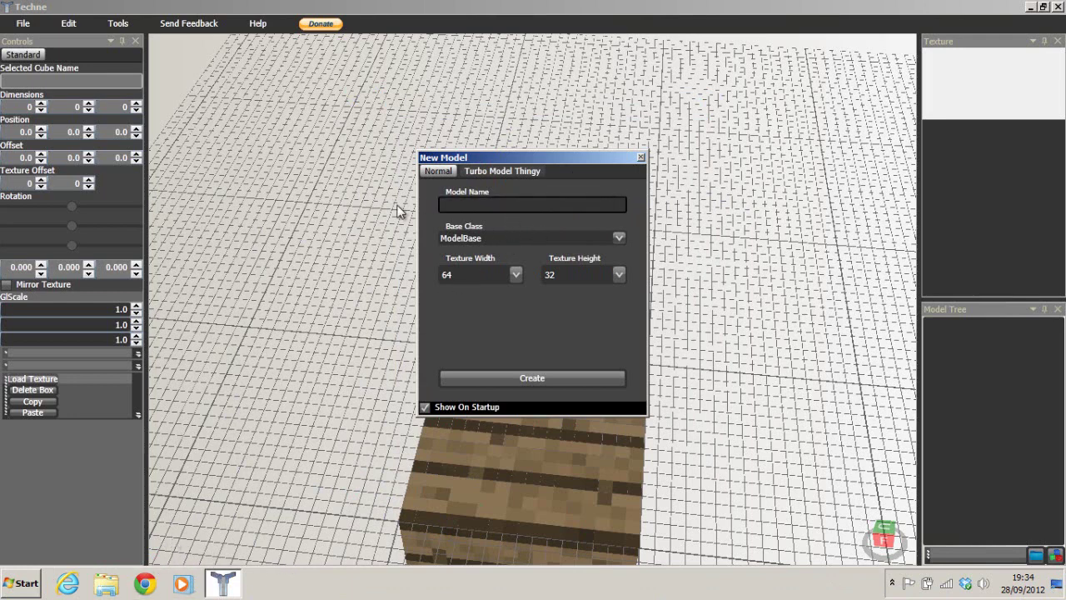
Name the new normal model ModelCreeperArms and set its base class to ModelCreeper
left_click(488, 171)
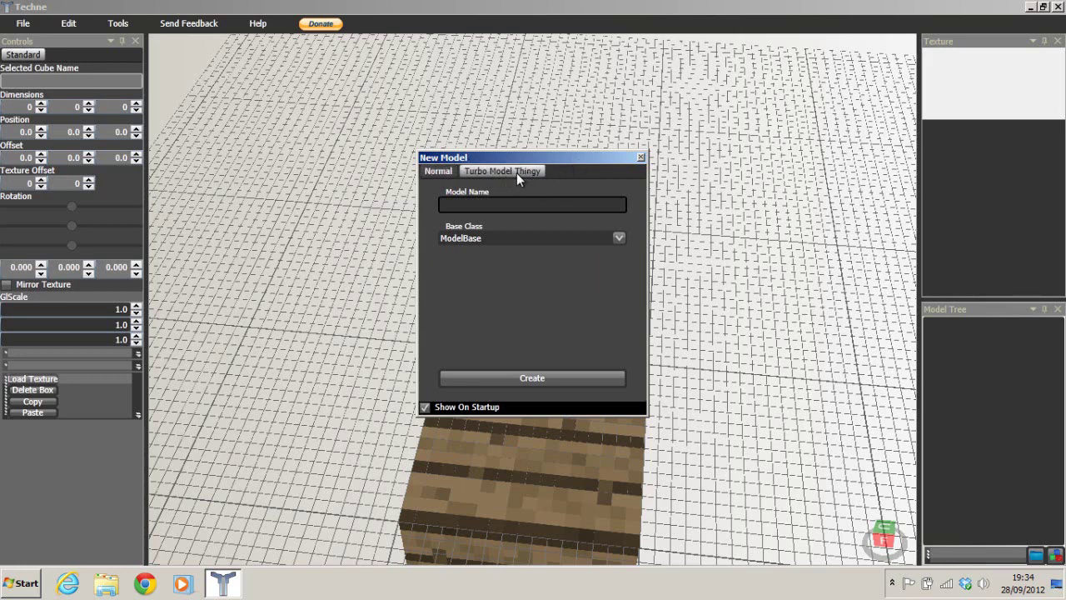
left_click(452, 170)
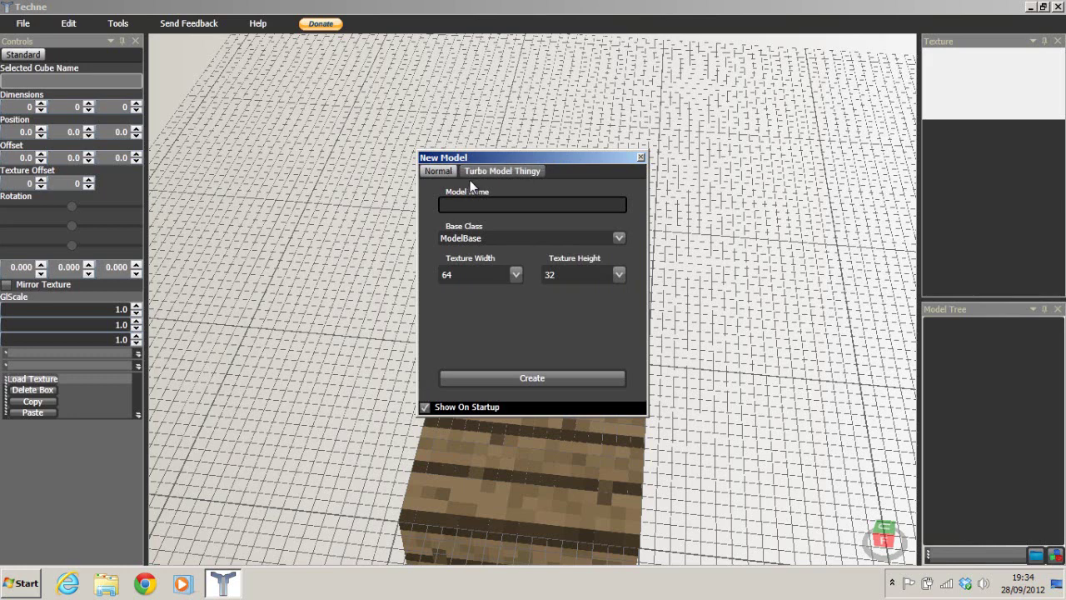
left_click(511, 204)
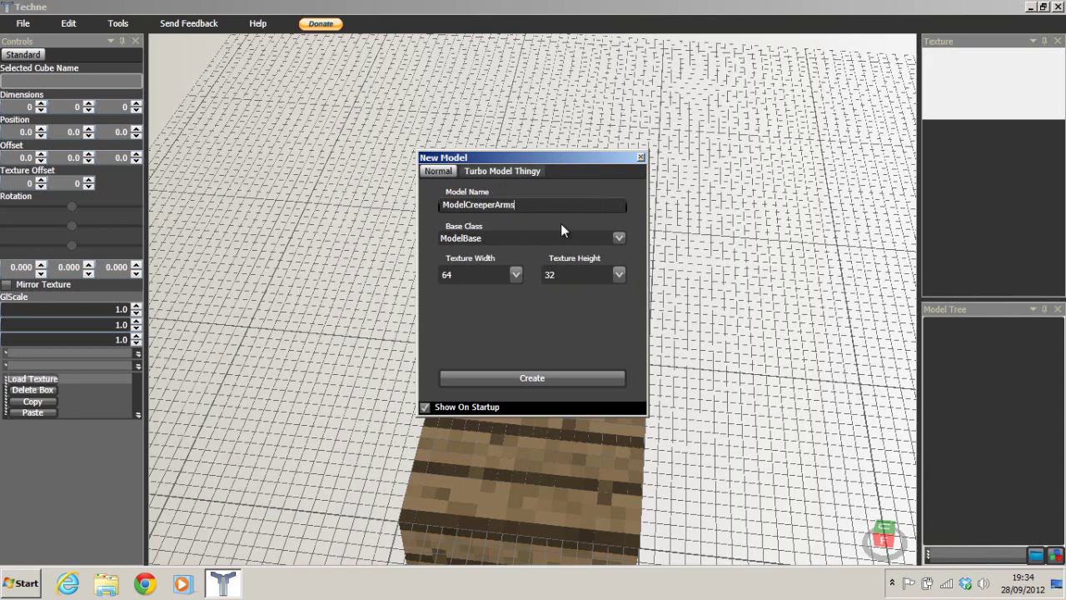
left_click(495, 239)
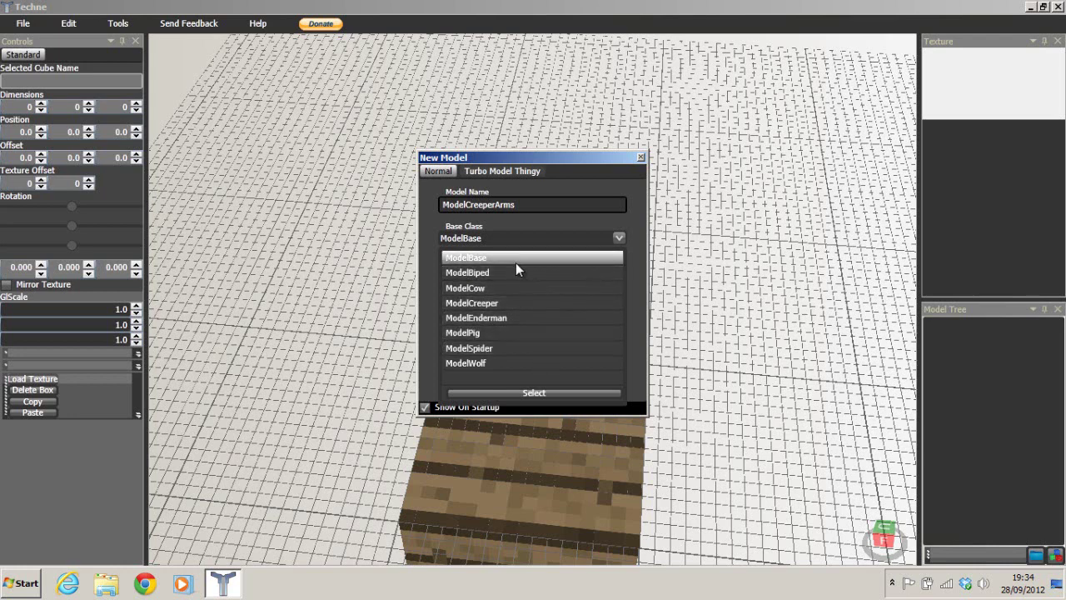
left_click(485, 303)
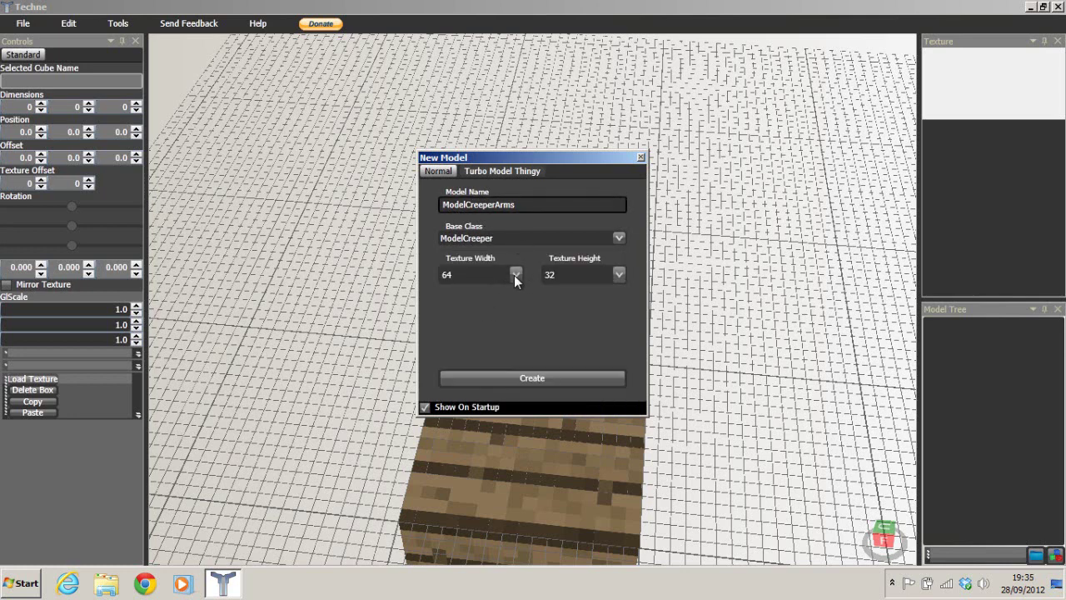
Keep the texture width at 64 and the texture height at 32, and create the model
left_click(514, 274)
left_click(514, 274)
left_click(619, 274)
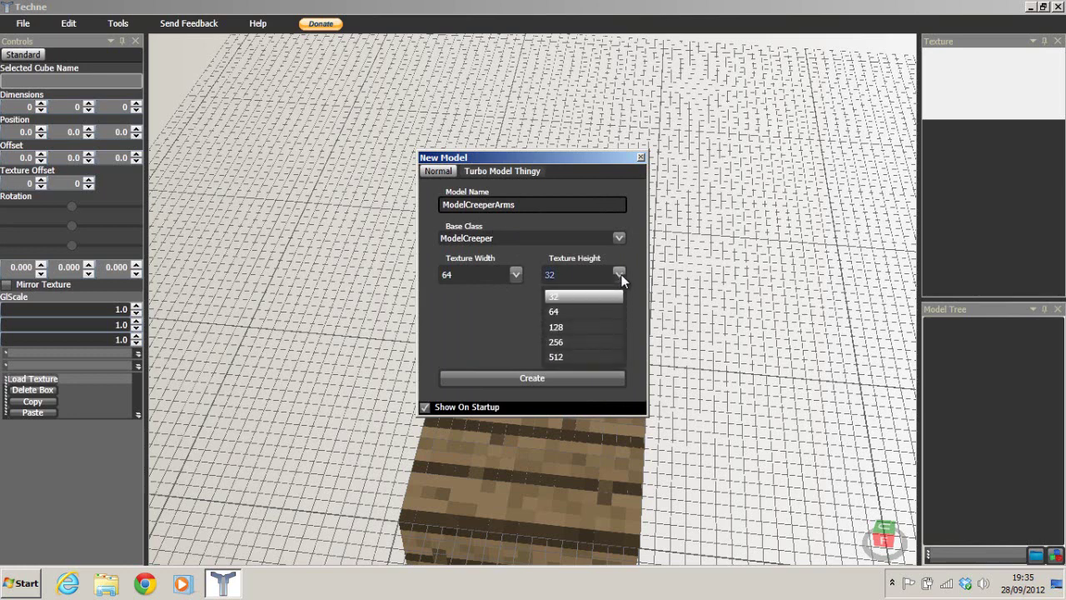
left_click(621, 277)
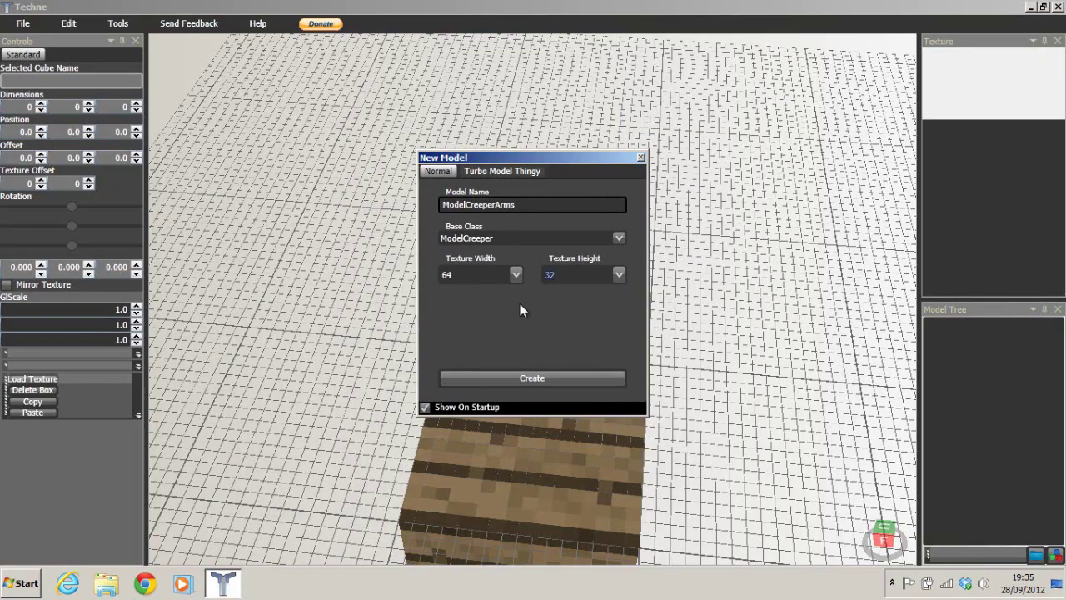
left_click(561, 380)
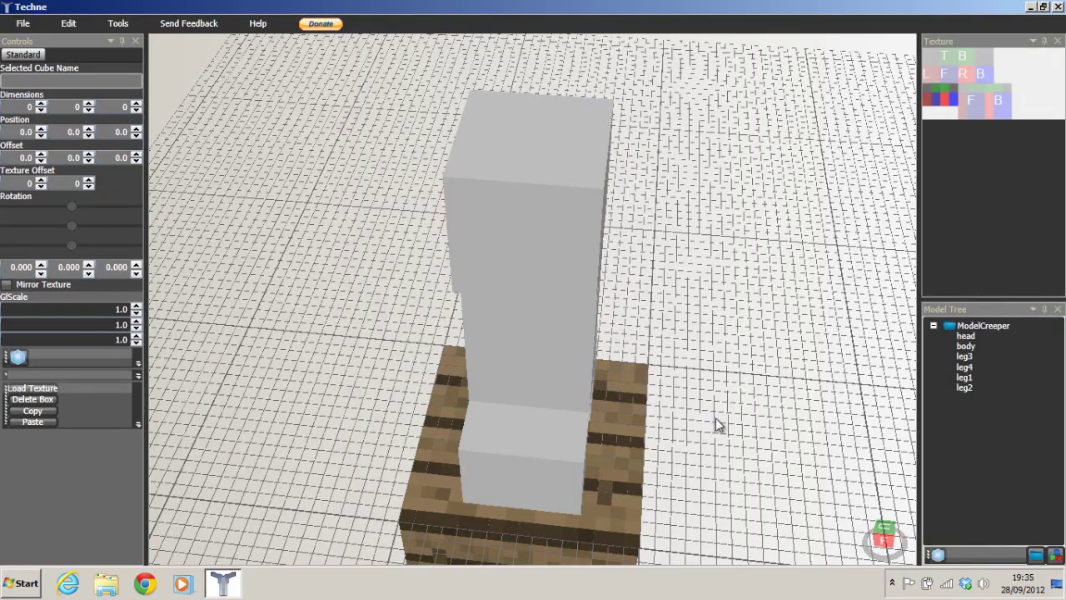
Examine the whole creeper model from the front, the back and the right side
scroll(733, 400, "up", 3)
right_click_drag(779, 375, 752, 462)
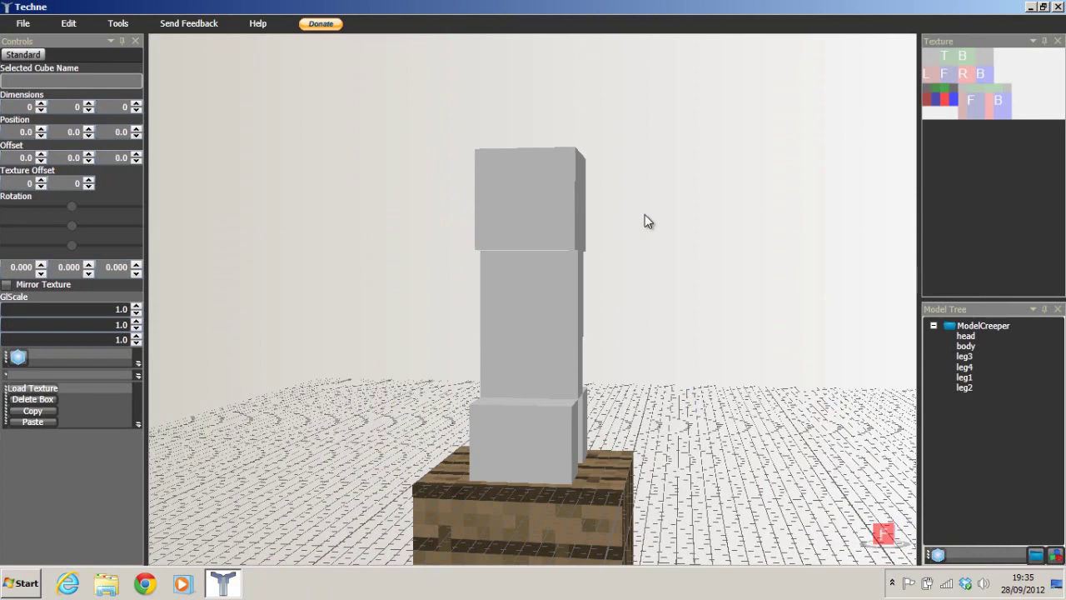
right_click_drag(510, 216, 699, 275)
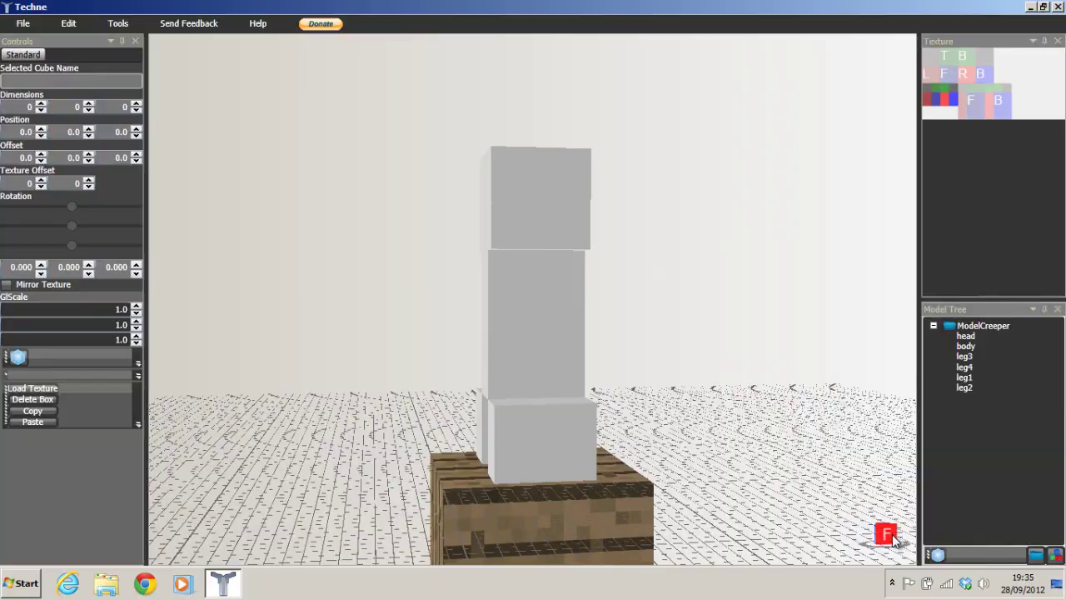
left_click(894, 540)
right_click_drag(883, 535, 837, 554)
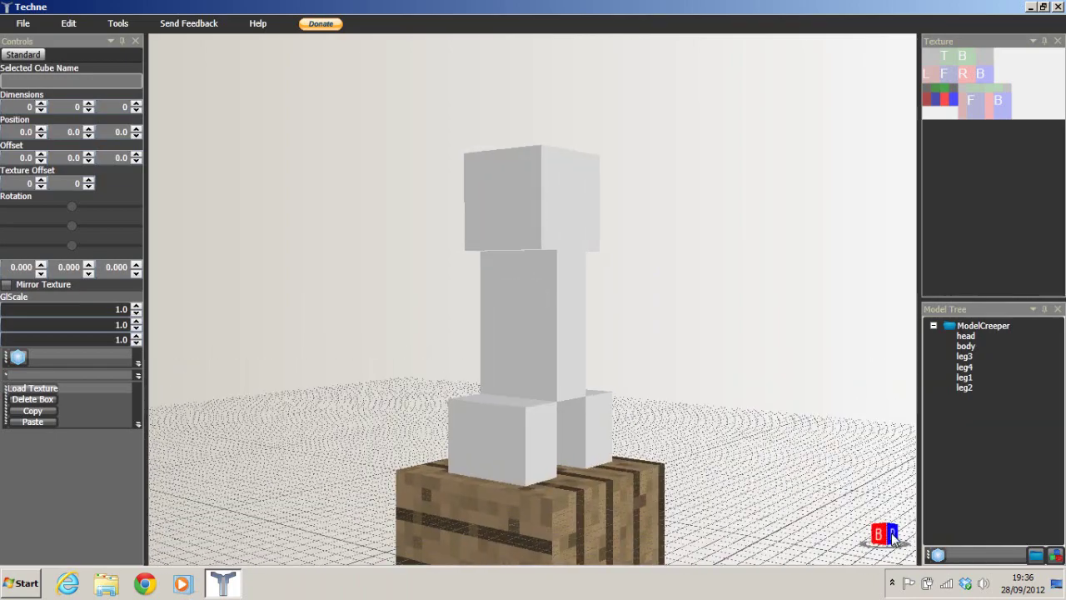
left_click(892, 536)
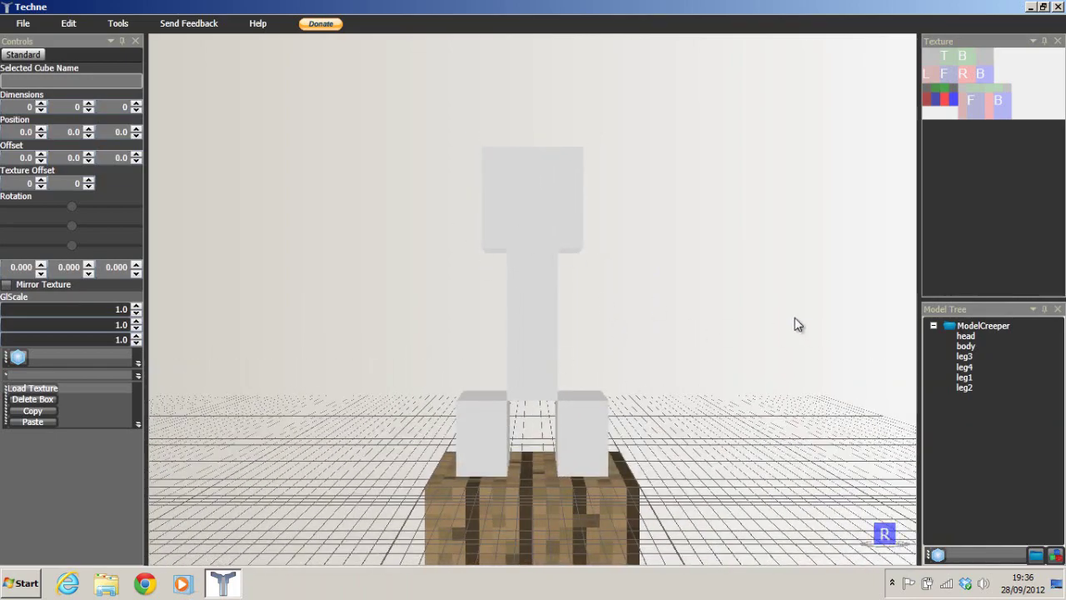
Inspect the creeper's body and head boxes individually, clear the selection, and view the model from other angles and distances
left_click(566, 330)
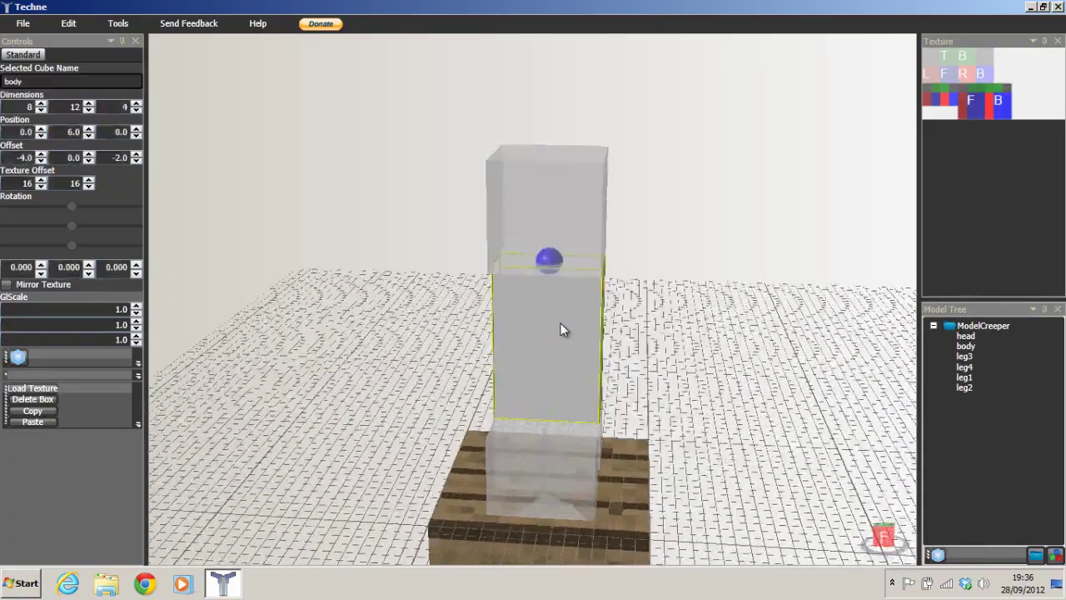
left_click(621, 212)
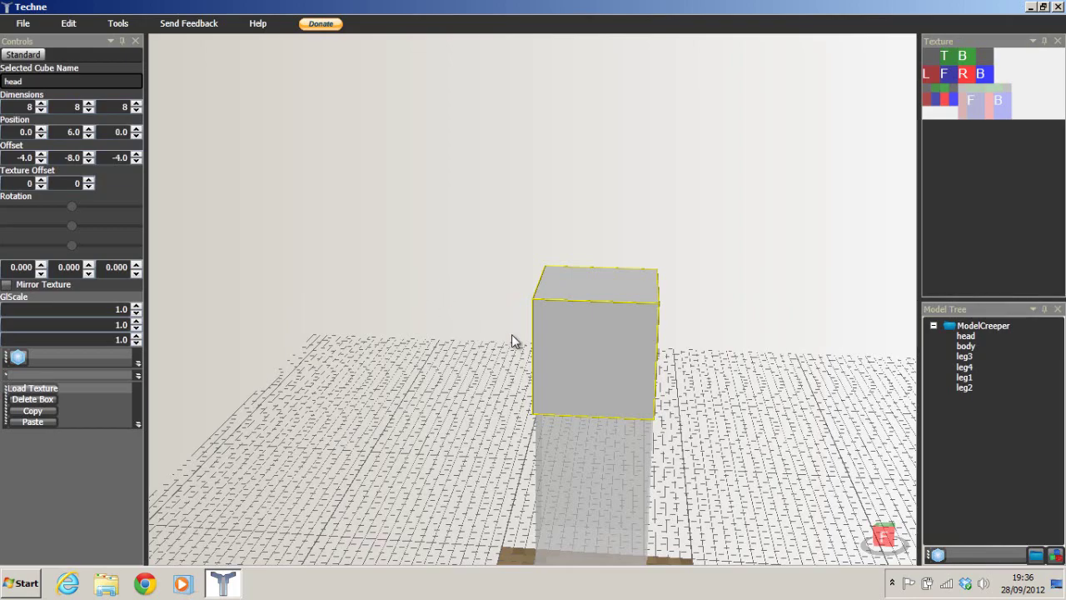
scroll(512, 334, "down", 3)
right_click_drag(514, 350, 573, 338)
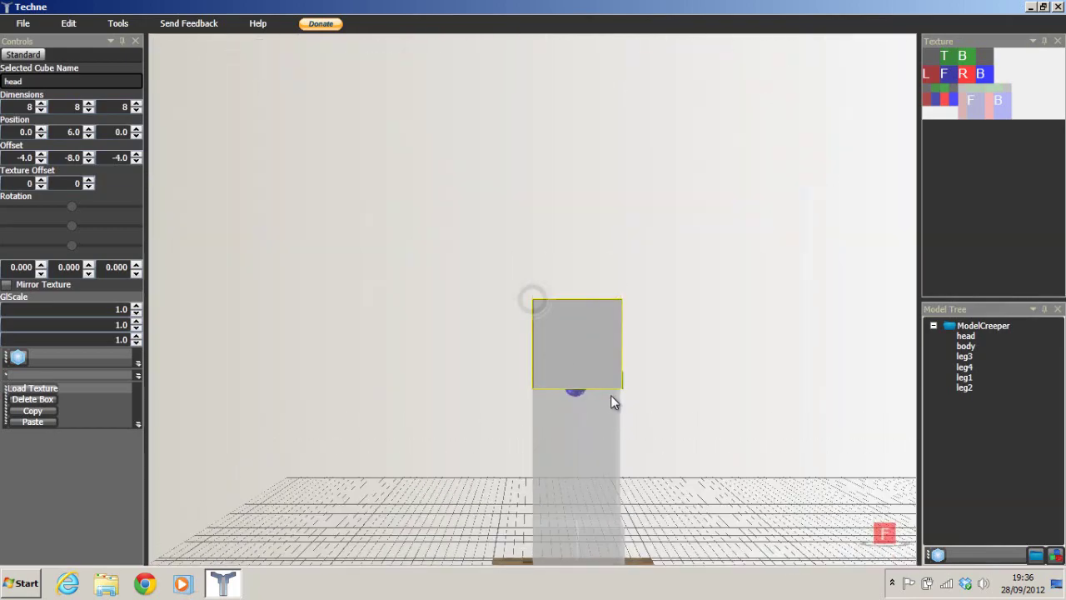
right_click_drag(612, 395, 575, 317)
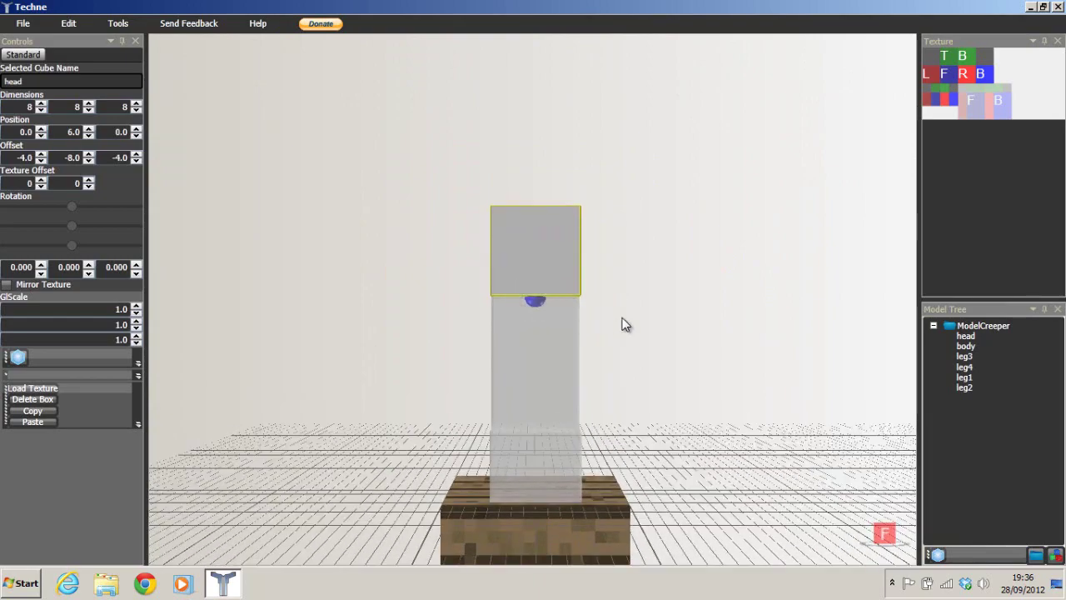
left_click(613, 311)
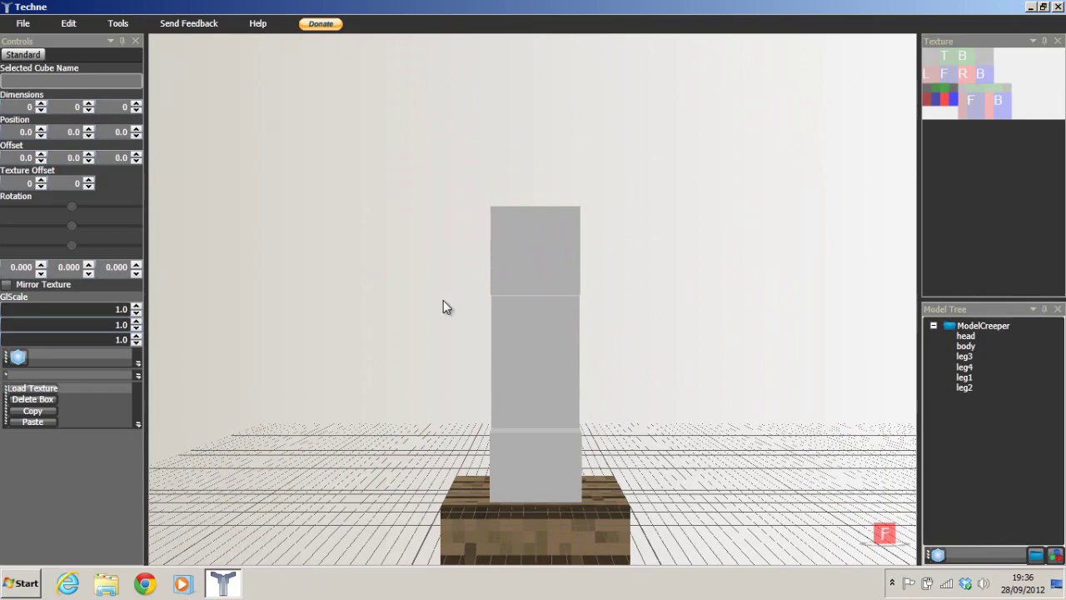
right_click_drag(395, 326, 536, 285)
scroll(534, 279, "up", 5)
scroll(534, 285, "down", 5)
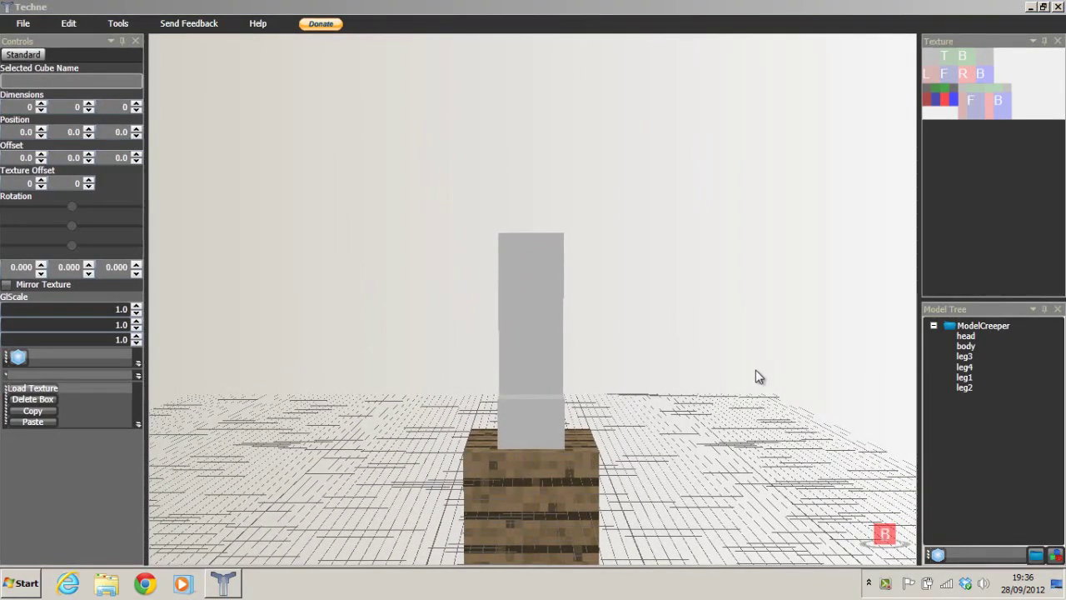
right_click_drag(769, 369, 688, 344)
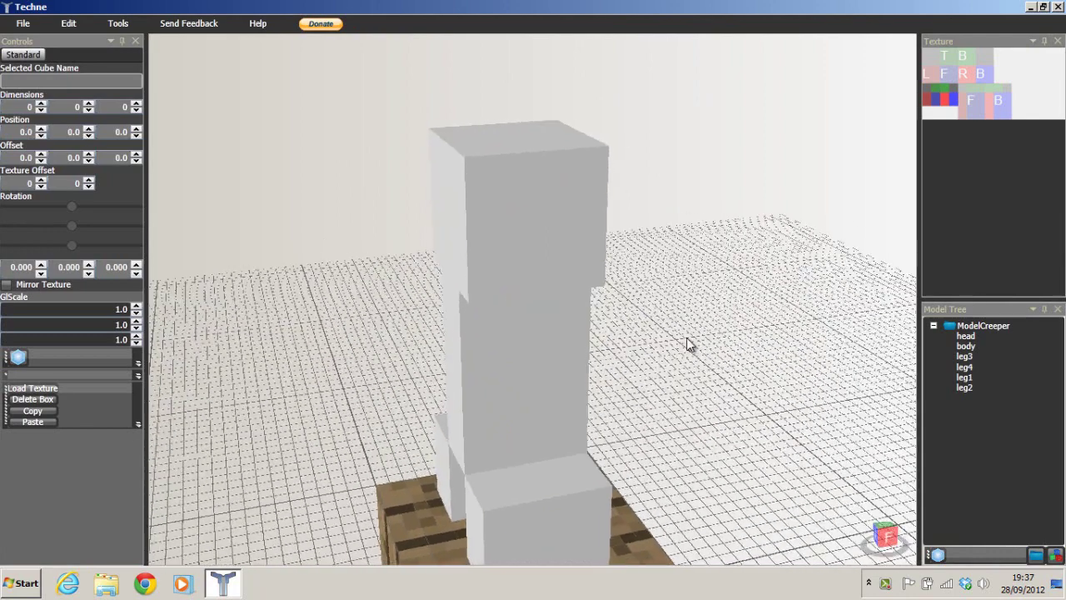
left_click(126, 23)
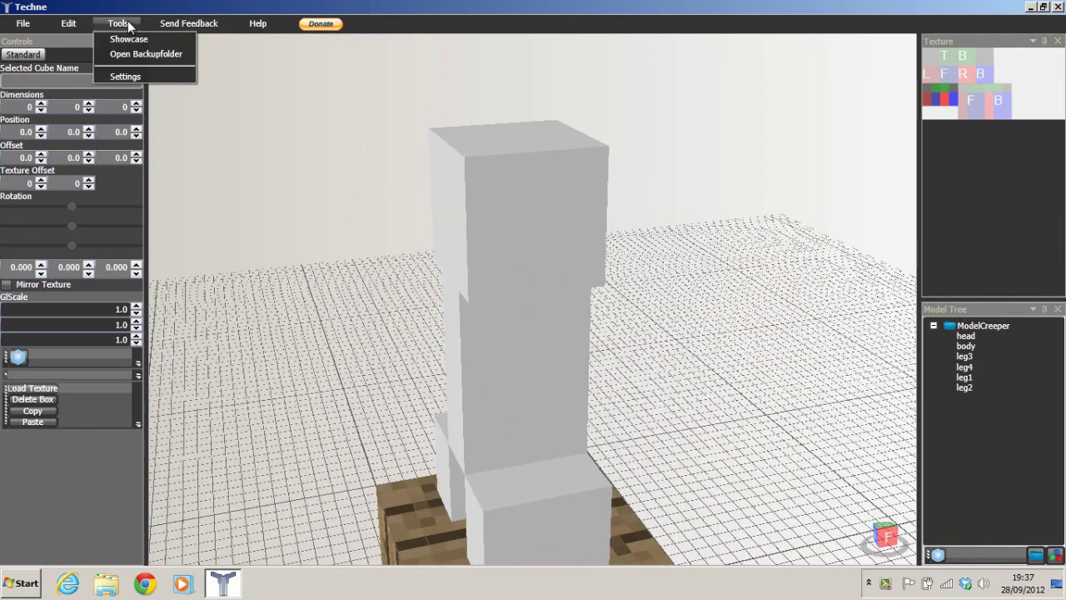
left_click(87, 22)
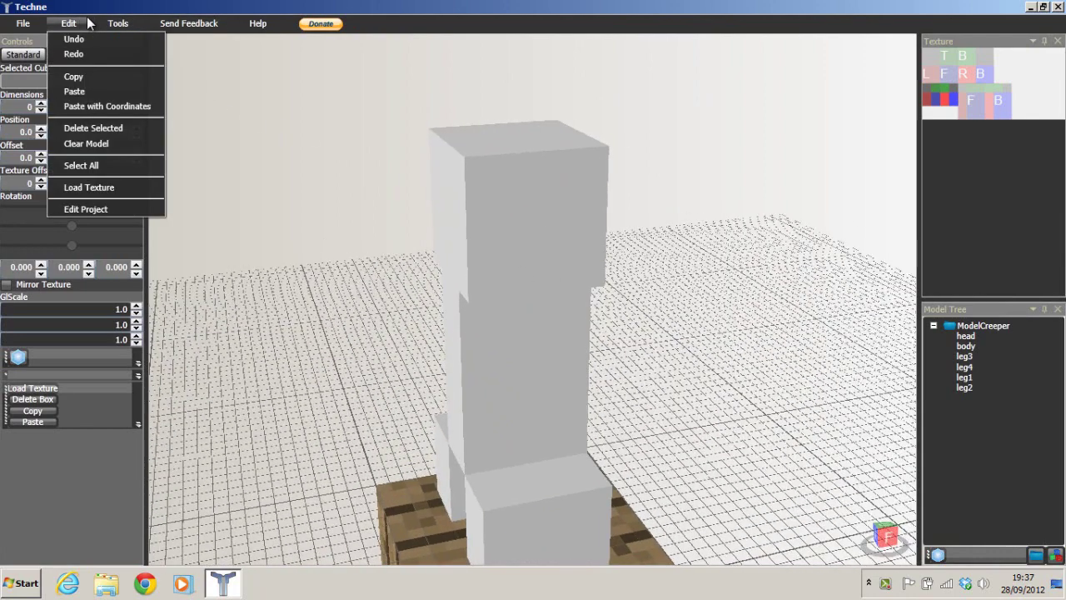
left_click(145, 6)
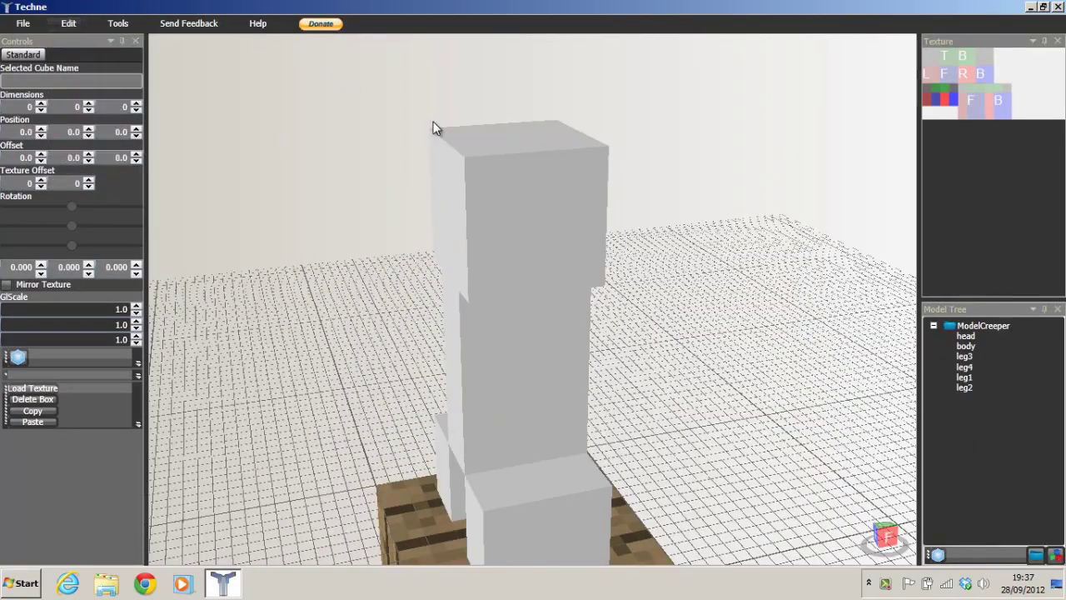
Inspect the creeper's leg and head boxes individually and view the model from the front
right_click_drag(738, 386, 713, 329)
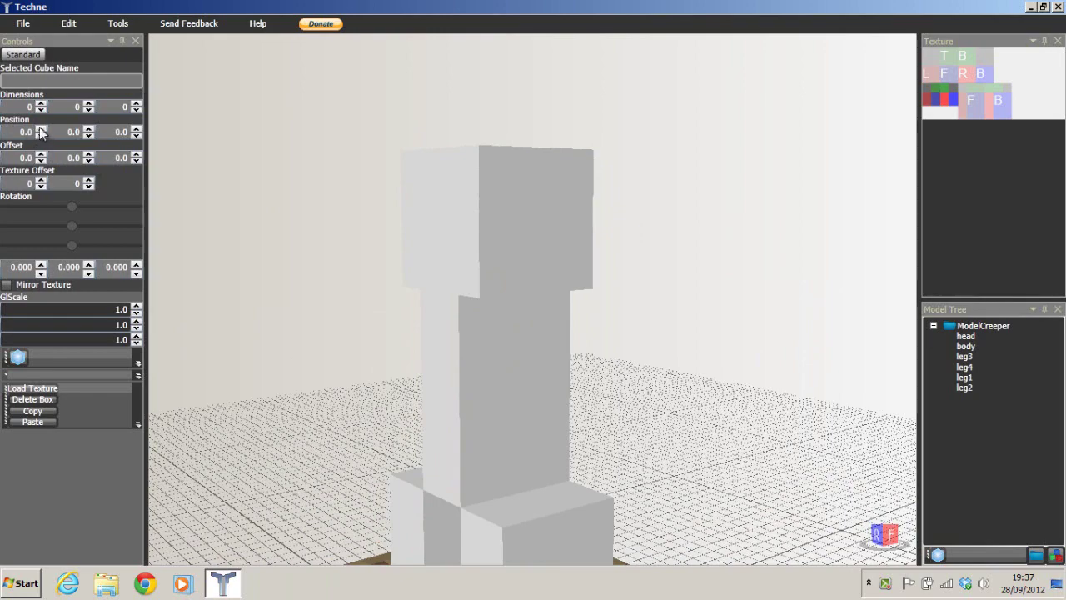
right_click_drag(631, 342, 693, 384)
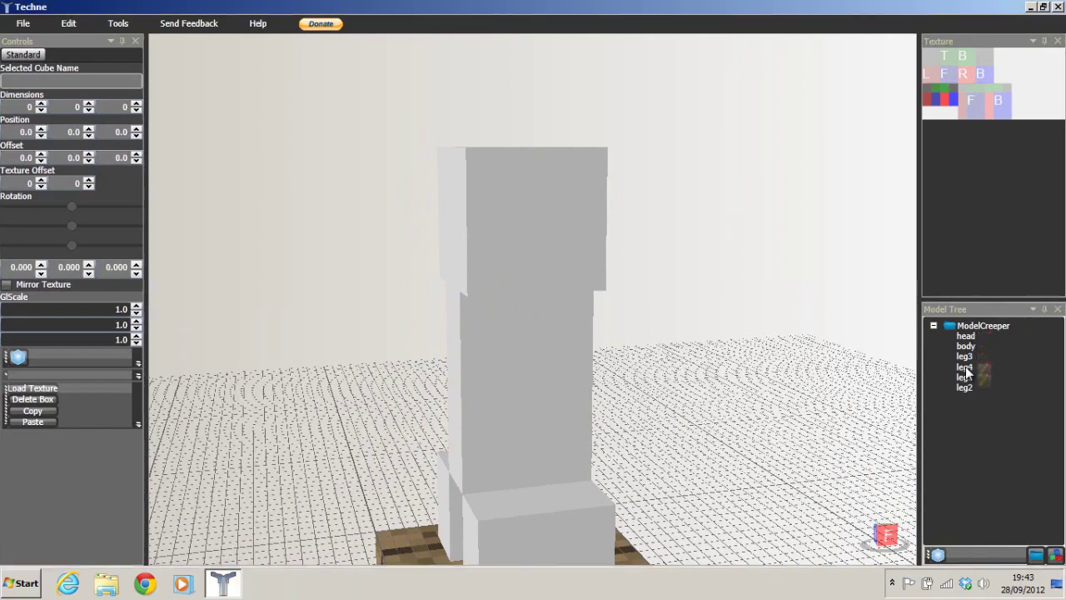
left_click(965, 367)
left_click(965, 389)
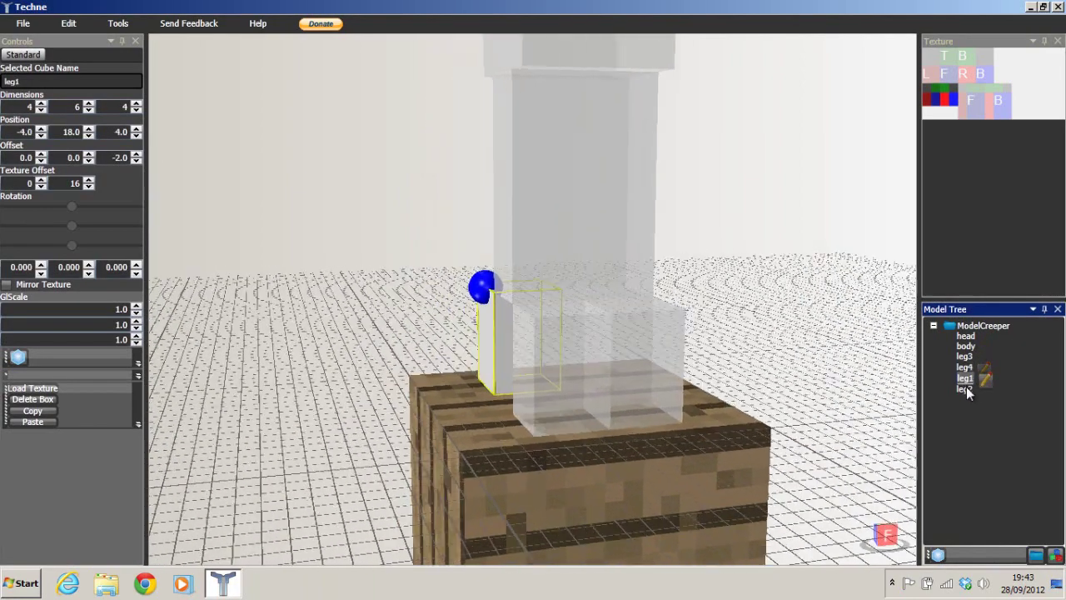
left_click(968, 337)
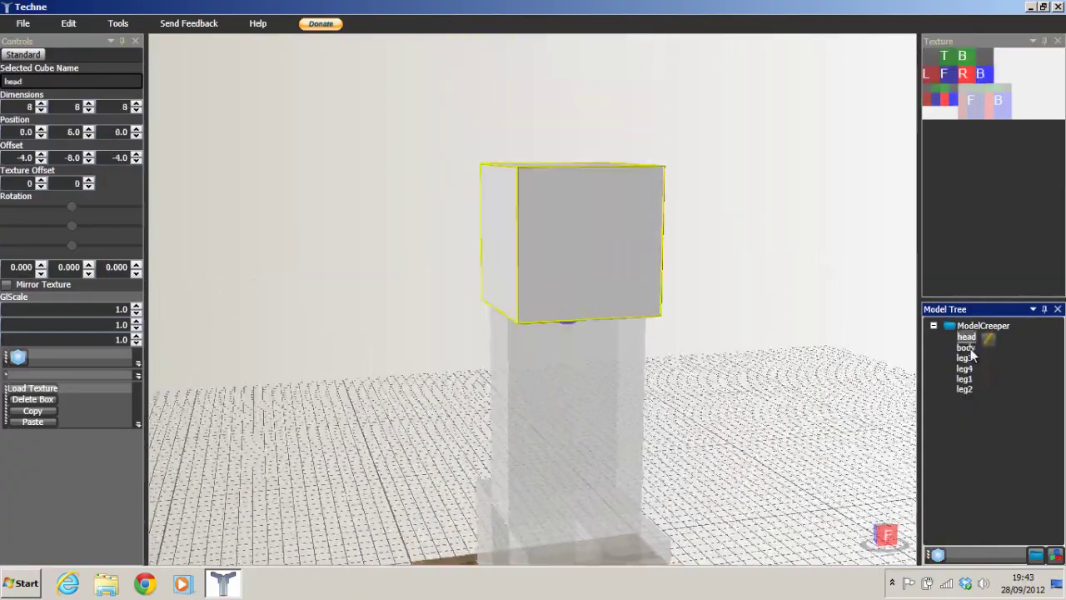
left_click_drag(448, 447, 667, 372)
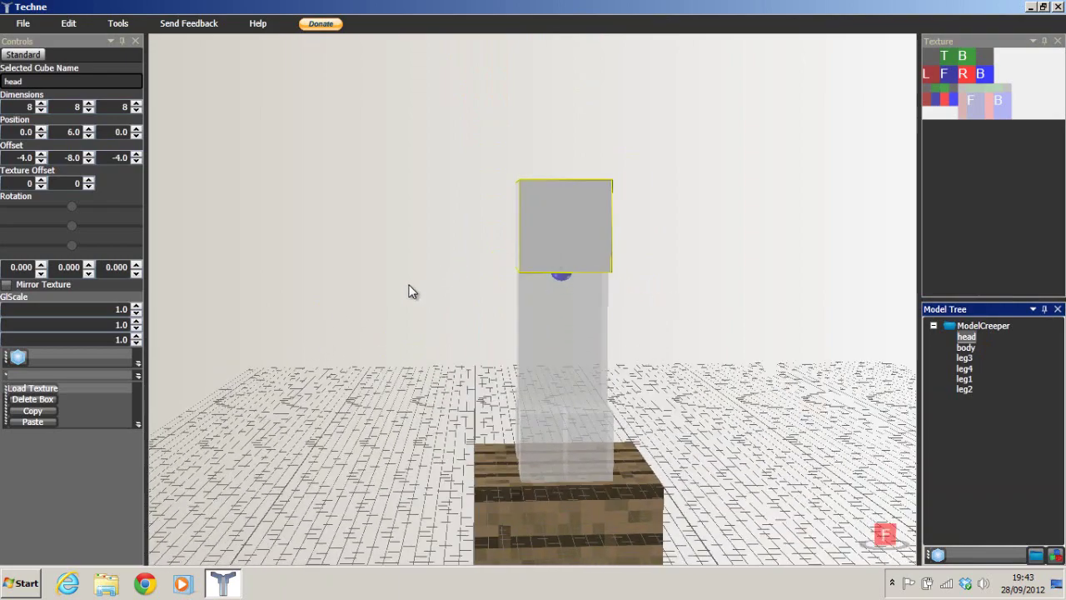
Add a new box to the creeper model and rename it Arm1
left_click(18, 358)
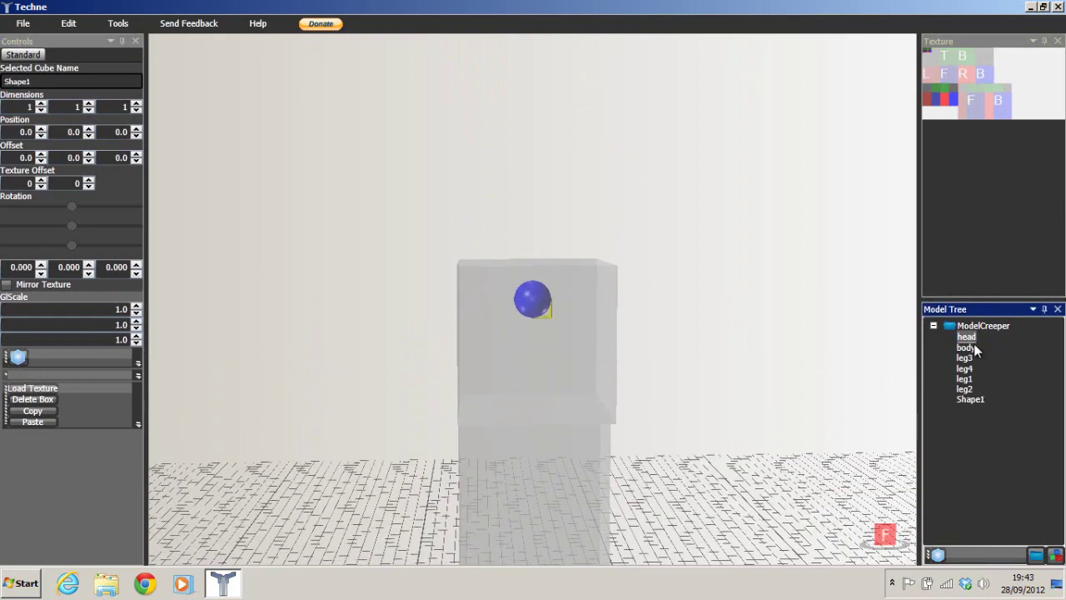
double_click(970, 400)
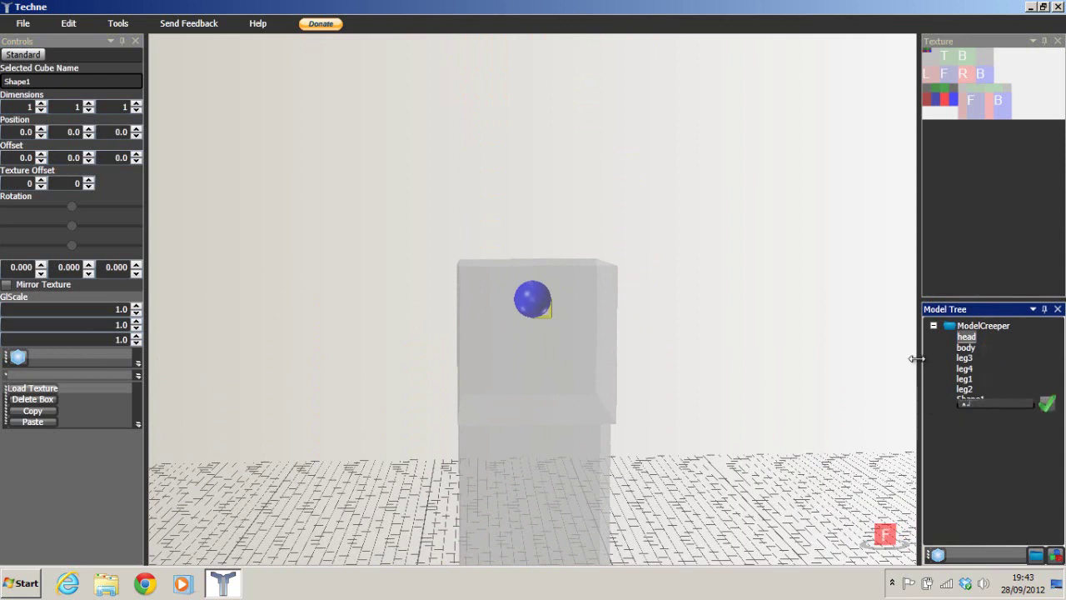
left_click(1046, 406)
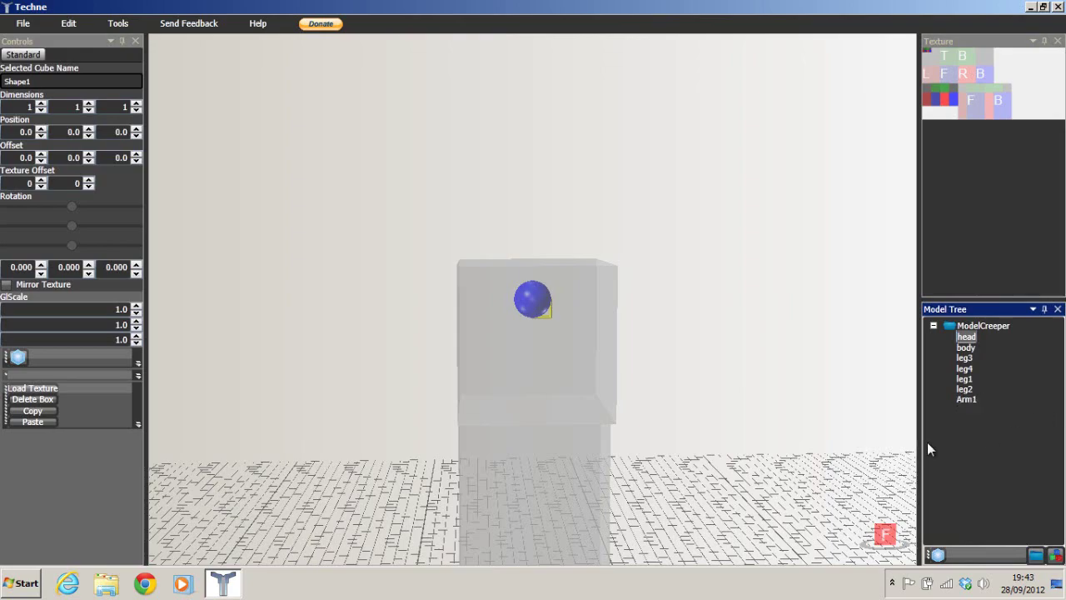
Move the Arm1 box forward to a Z position of -5, just in front of the head
mouse_move(698, 418)
middle_mouse_down()
mouse_move(940, 378)
mouse_move(862, 410)
mouse_move(726, 428)
mouse_move(709, 411)
middle_mouse_up()
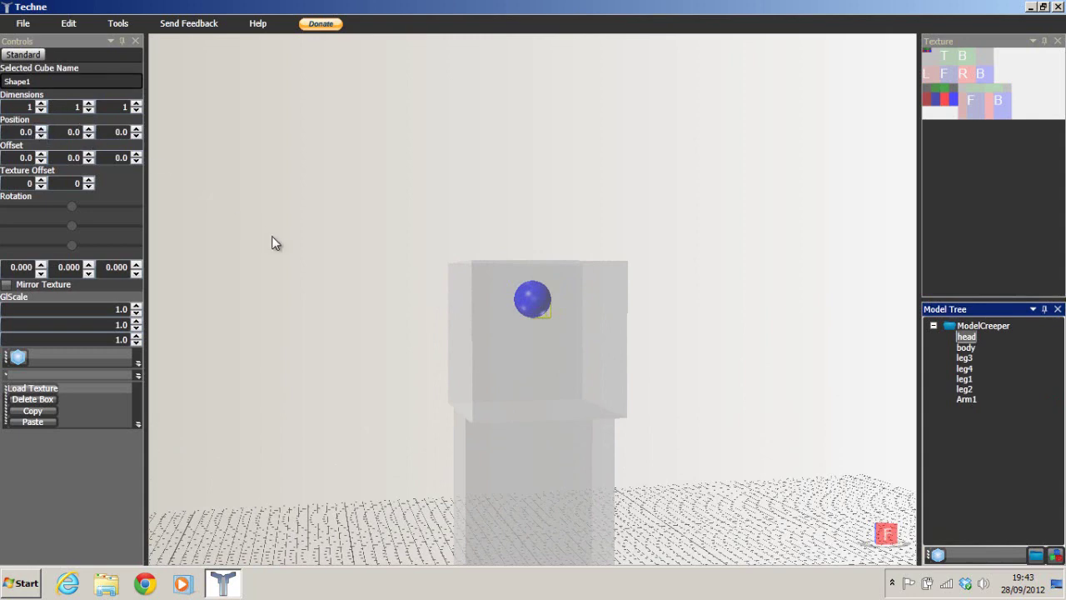
middle_click_drag(667, 424, 823, 453)
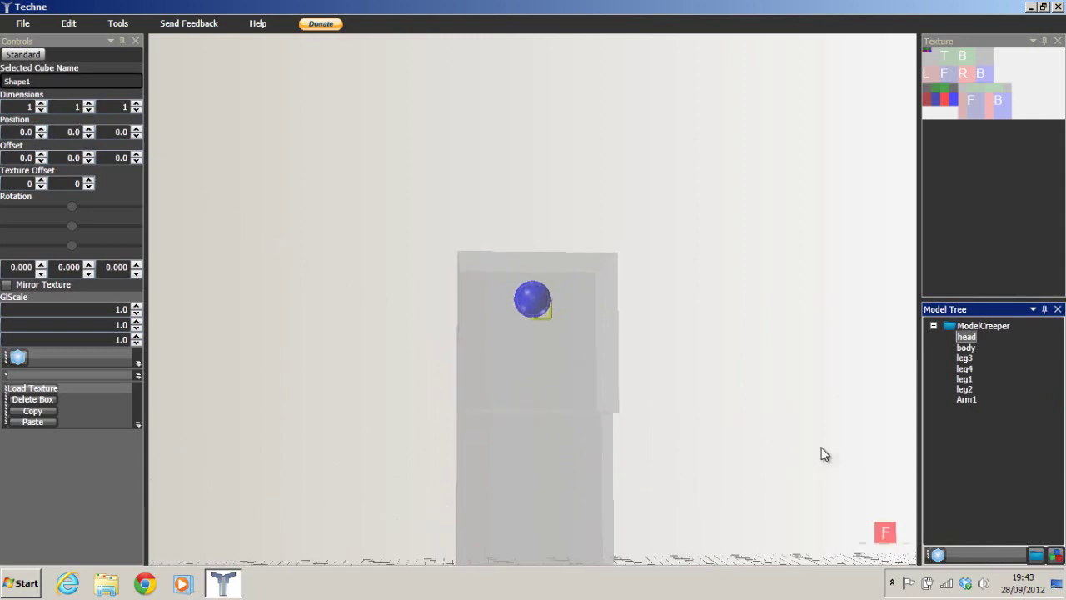
middle_click_drag(902, 552, 537, 315)
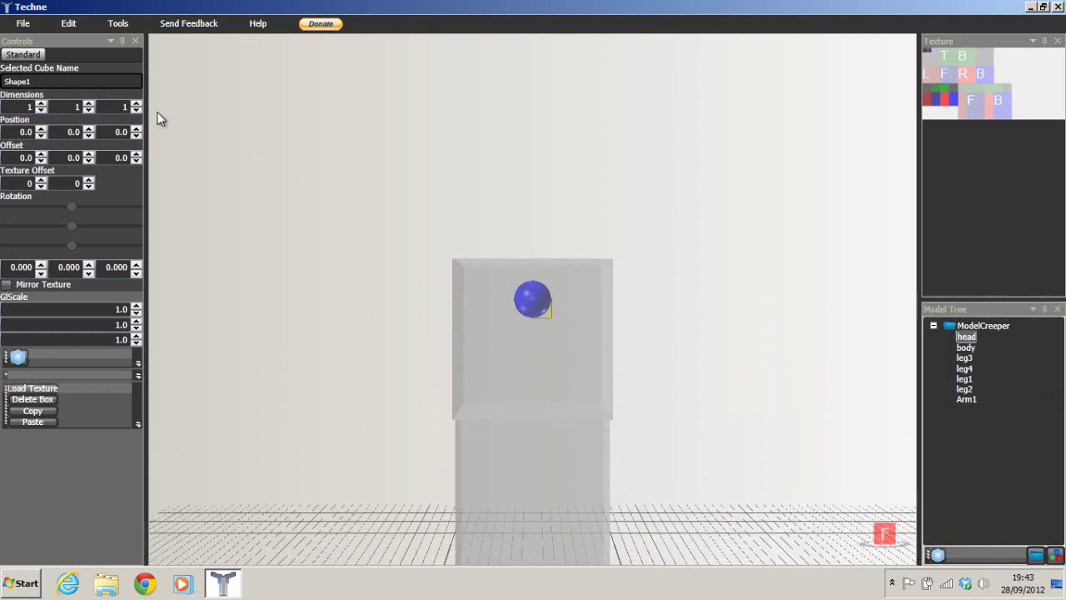
left_click(136, 130)
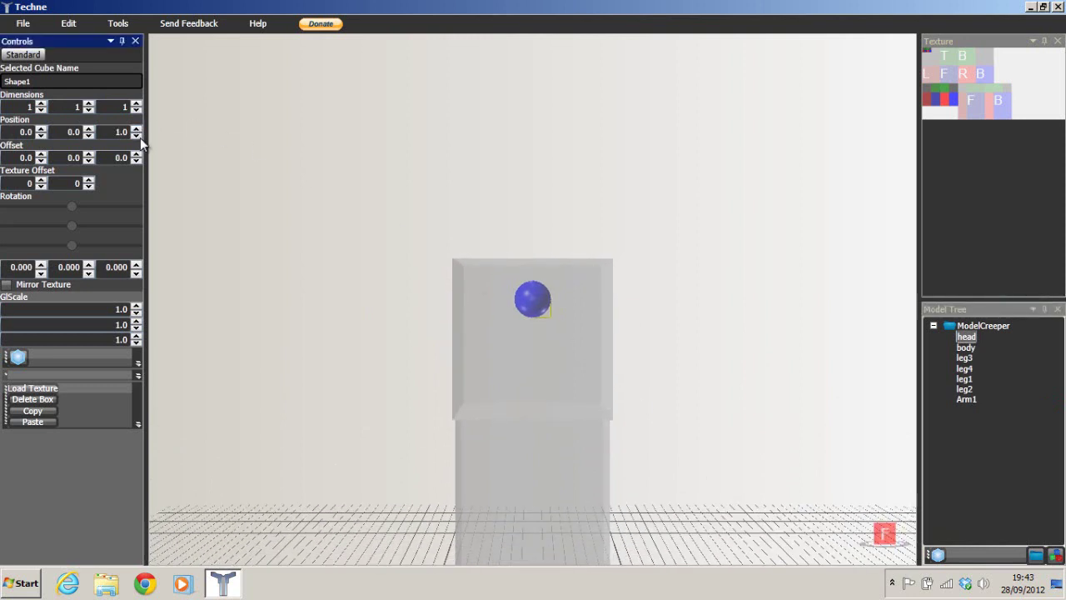
left_click(136, 135)
left_click(135, 135)
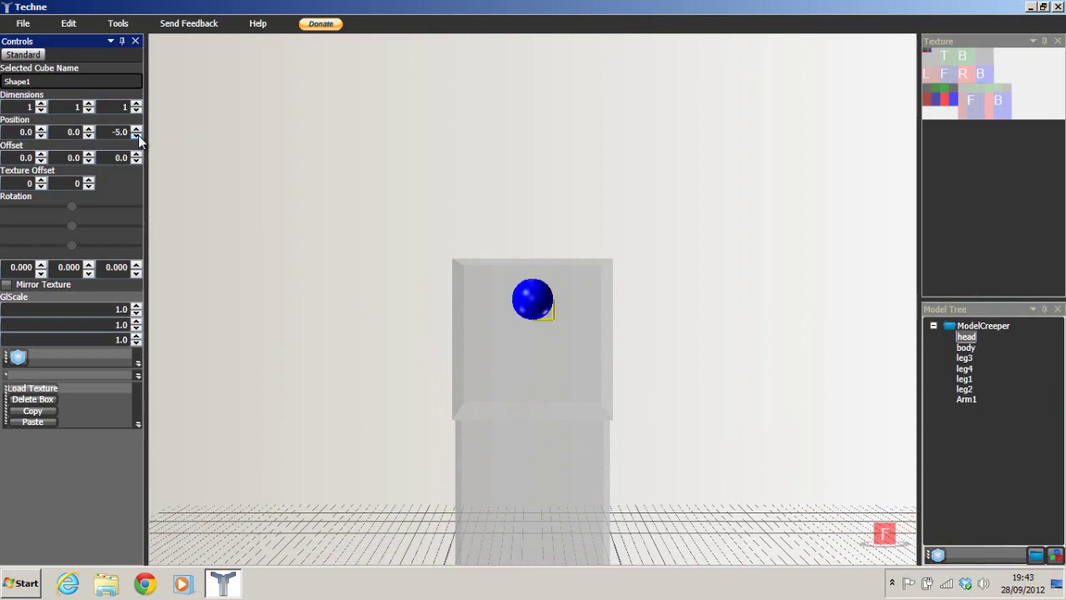
left_click(135, 135)
left_click(136, 135)
mouse_move(333, 208)
middle_mouse_down()
mouse_move(428, 217)
mouse_move(345, 206)
middle_mouse_up()
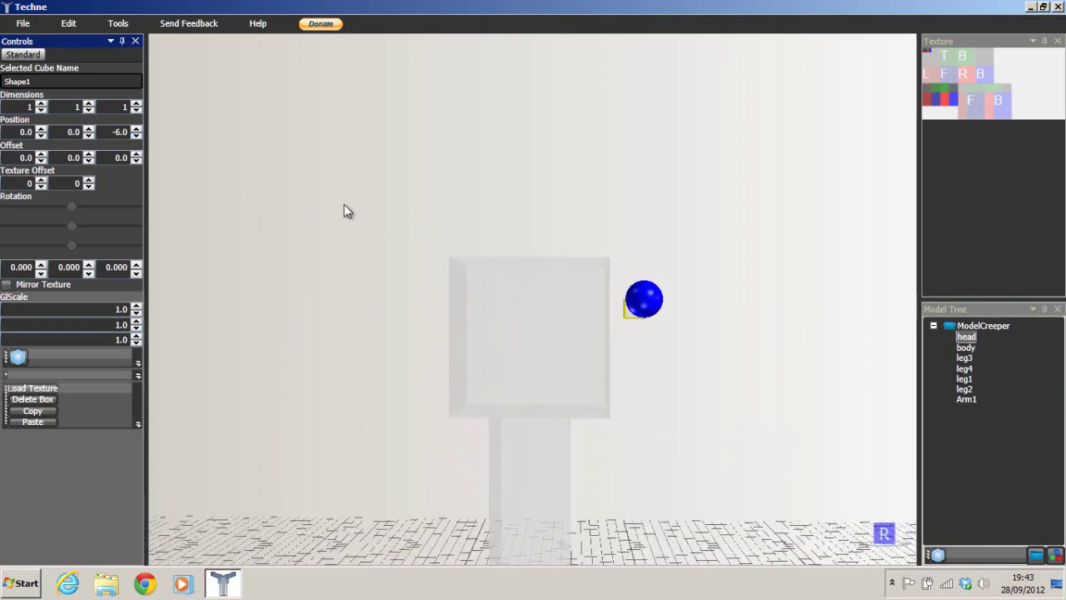
left_click(136, 129)
middle_click_drag(254, 171, 326, 221)
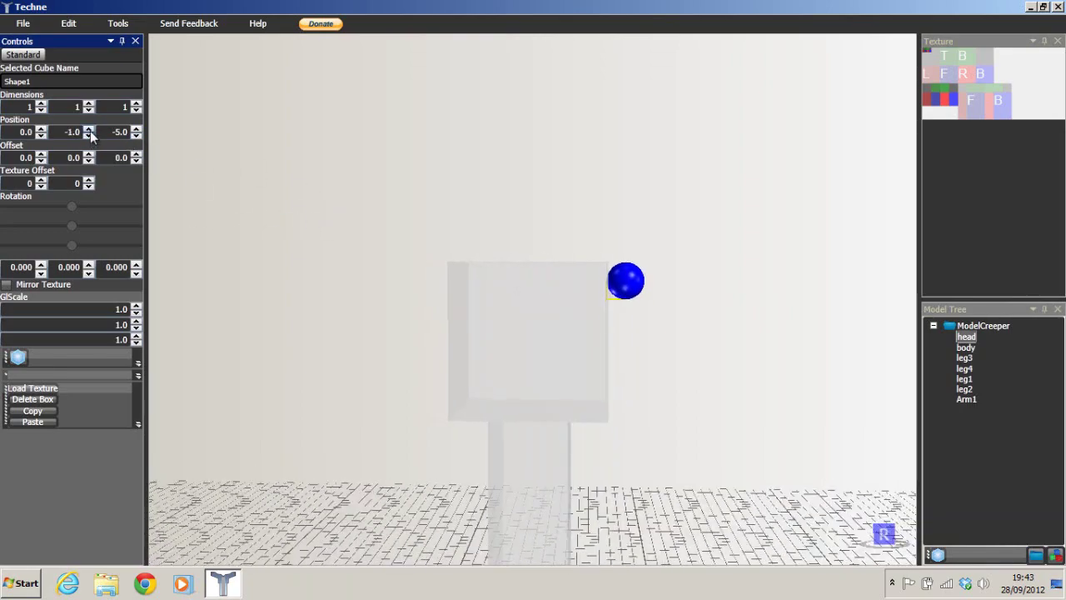
Set the Arm1 box's X position to -3 and its Y position to 8, lowering it below the head
left_click(41, 137)
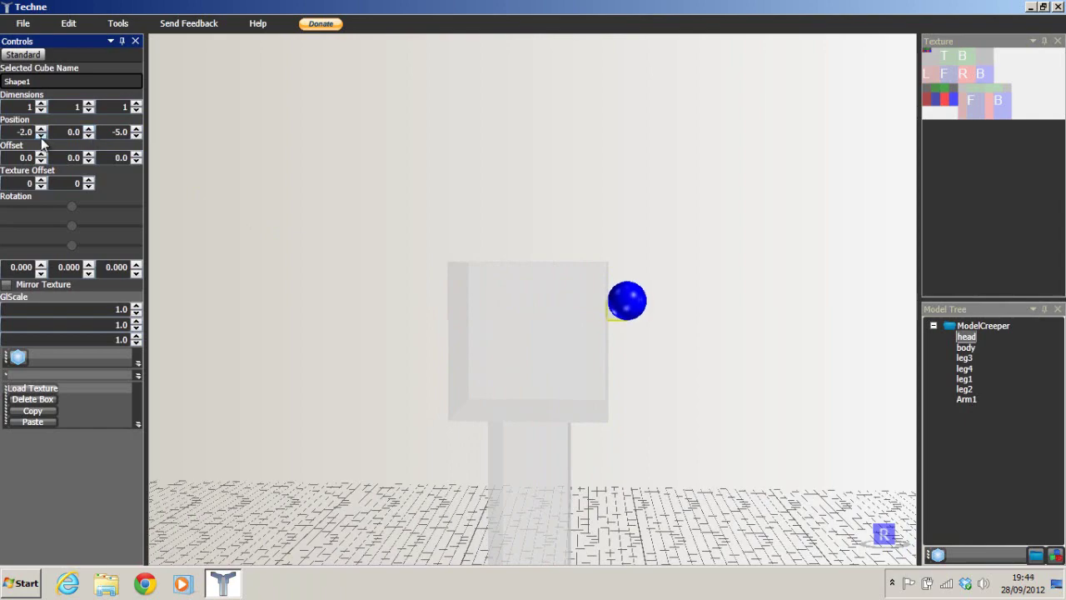
left_click(41, 136)
mouse_move(624, 397)
middle_mouse_down()
mouse_move(553, 391)
mouse_move(657, 389)
mouse_move(633, 391)
middle_mouse_up()
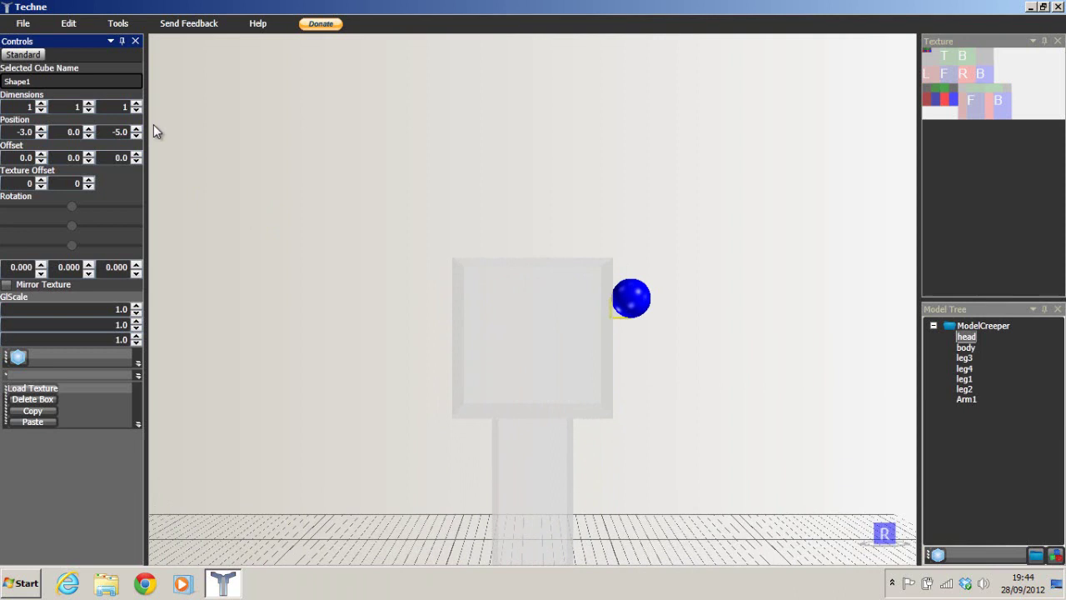
left_click(89, 129)
left_click(88, 129)
left_click(89, 129)
left_click(88, 129)
left_click(88, 130)
left_click(88, 129)
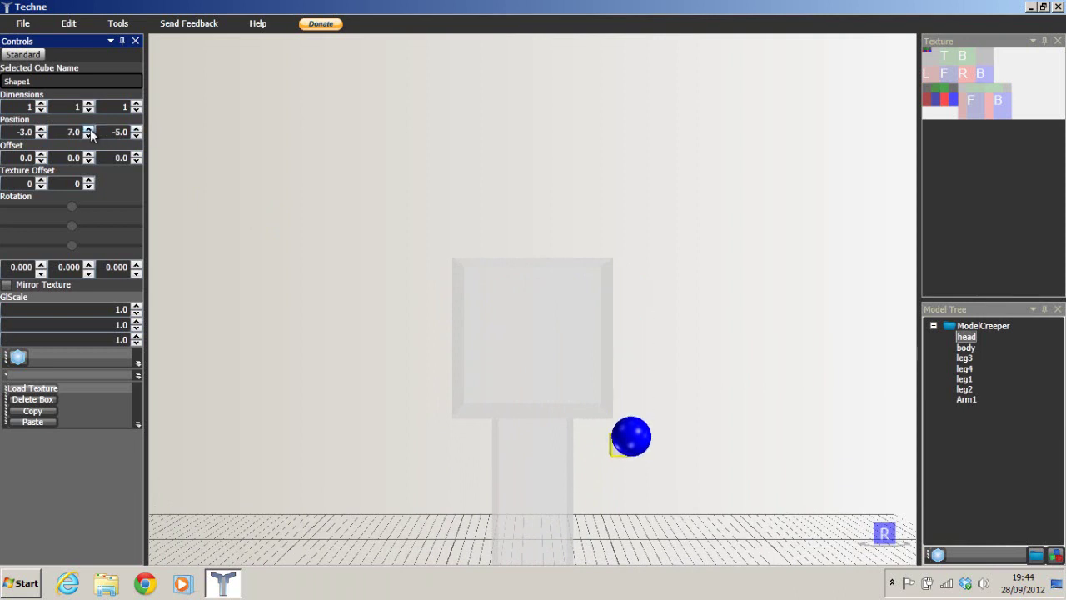
left_click(89, 129)
left_click(88, 129)
Set the Arm1 box's Z position to -2 and its X position to -5, placing it beside the body
left_click(136, 129)
left_click(135, 129)
left_click(135, 129)
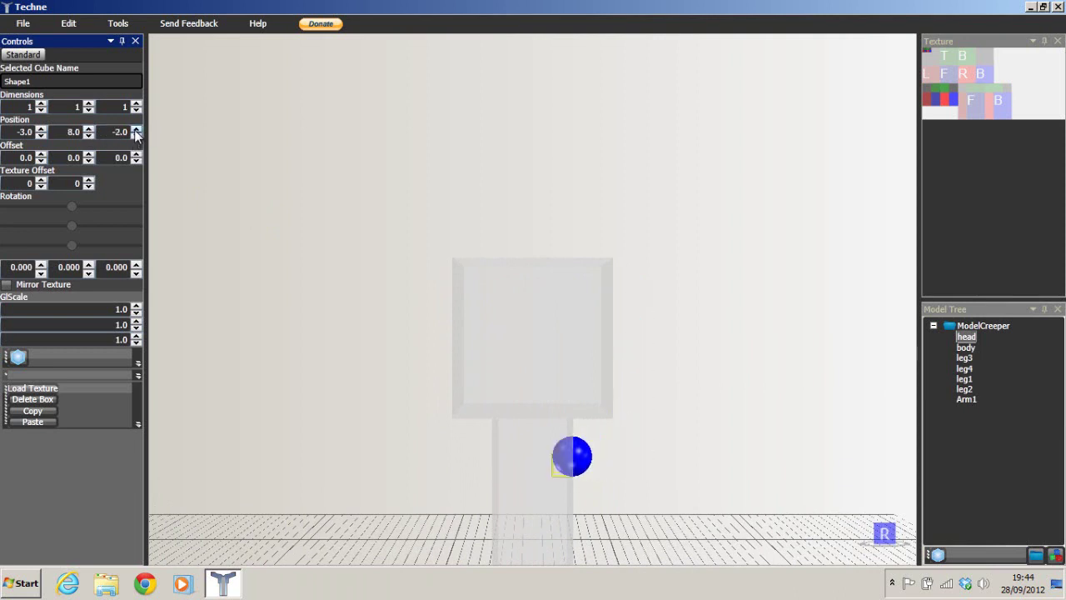
left_click(40, 129)
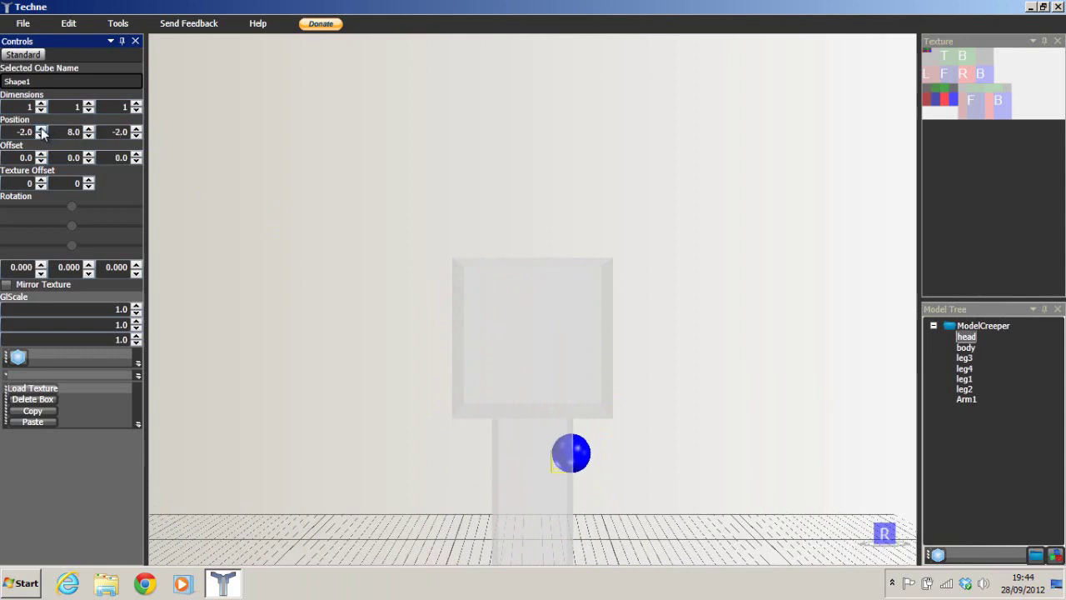
left_click(41, 129)
left_click(40, 136)
left_click(41, 136)
left_click(41, 136)
left_click(41, 136)
Set the Arm1 box's dimensions to 2 × 5 × 2
left_click_drag(679, 426, 650, 424)
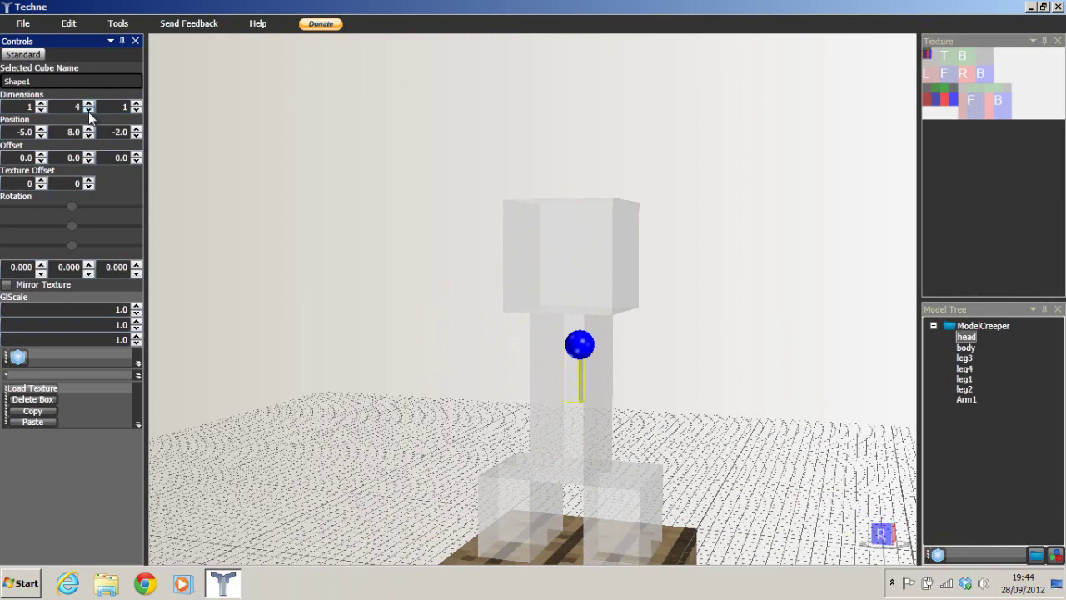
scroll(733, 407, "up", 4)
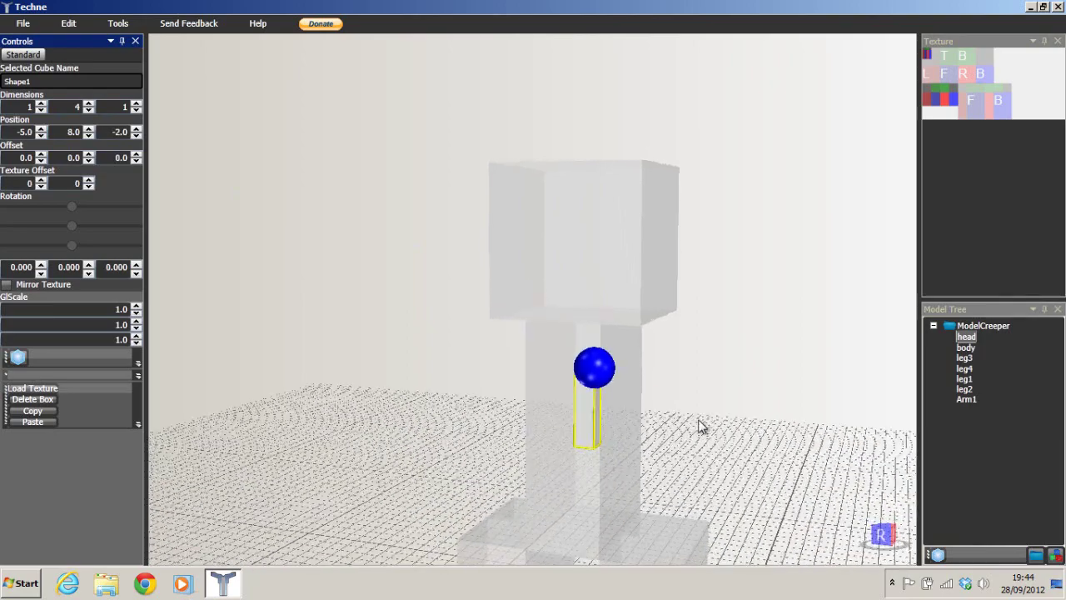
right_click_drag(637, 424, 509, 381)
left_click(518, 383)
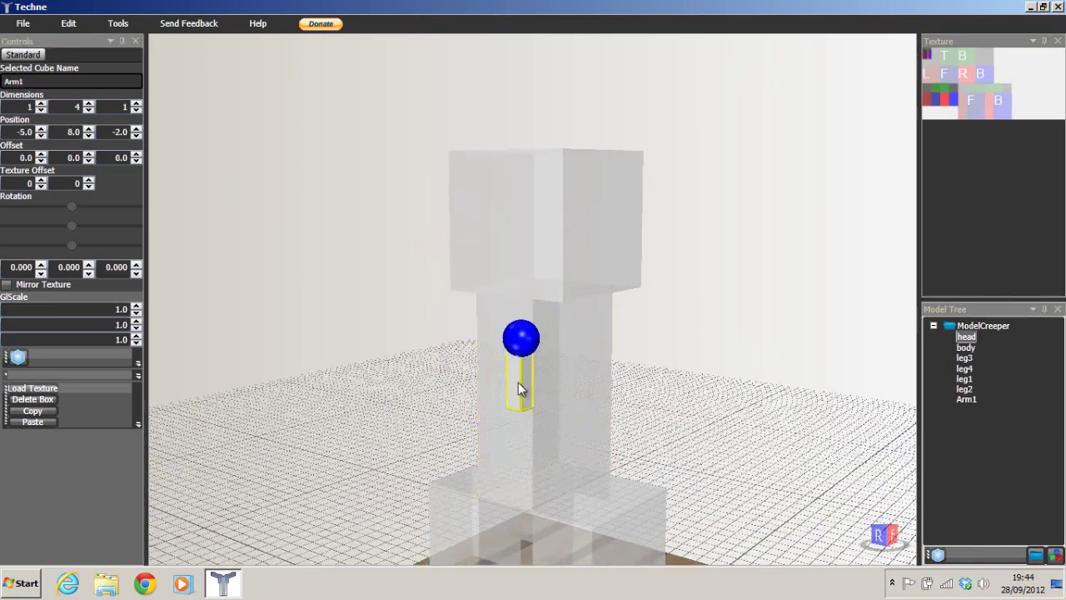
left_click(89, 103)
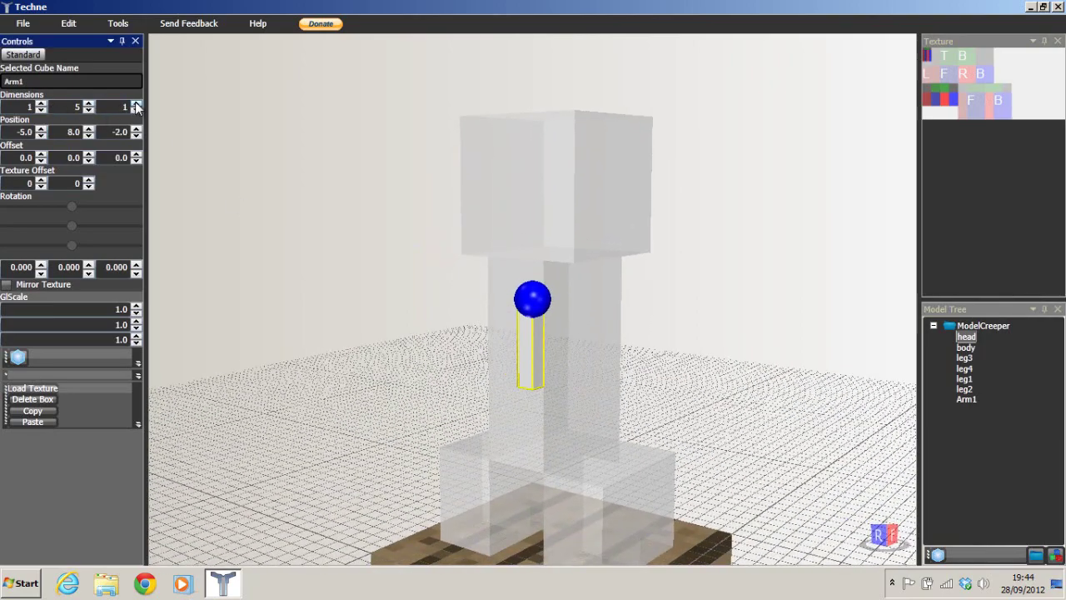
left_click(136, 106)
left_click(41, 106)
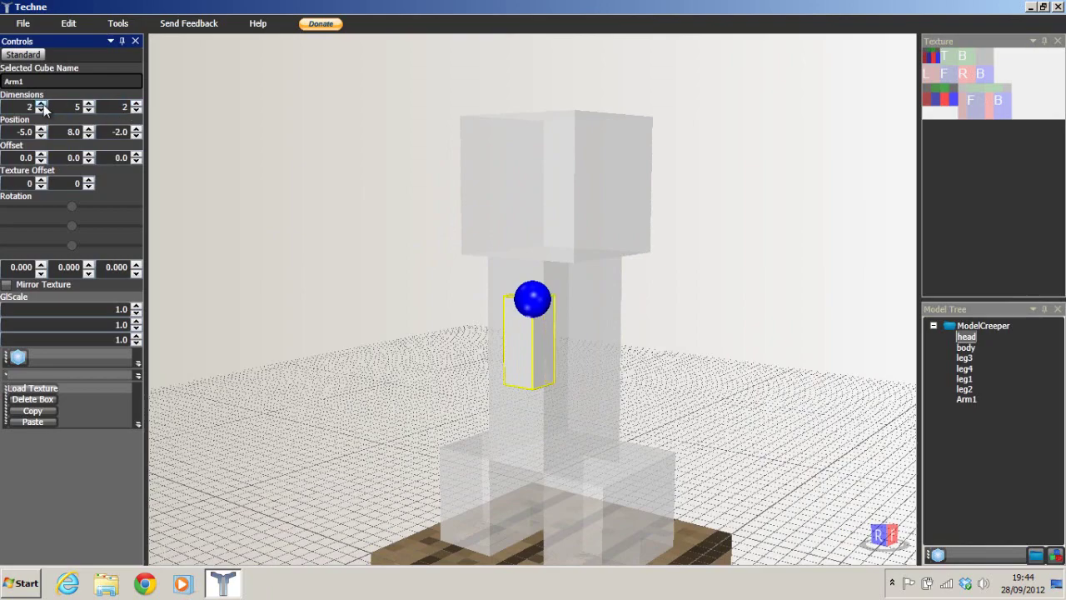
Set Arm1's X position to -6 and its X rotation to about -95.858 degrees so the arm points forward
left_click(42, 135)
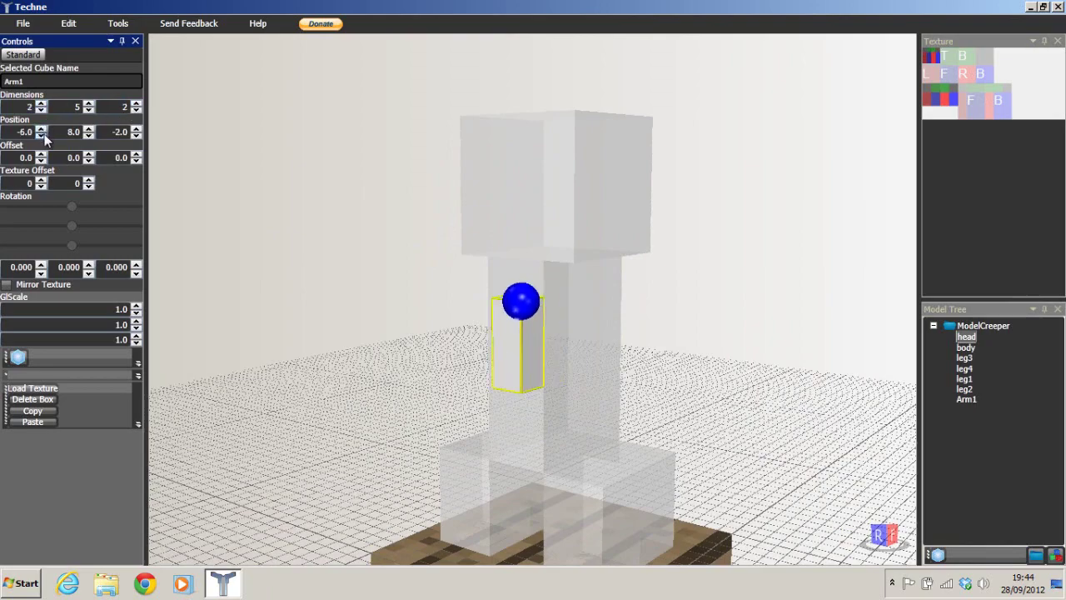
middle_click_drag(647, 330, 671, 324)
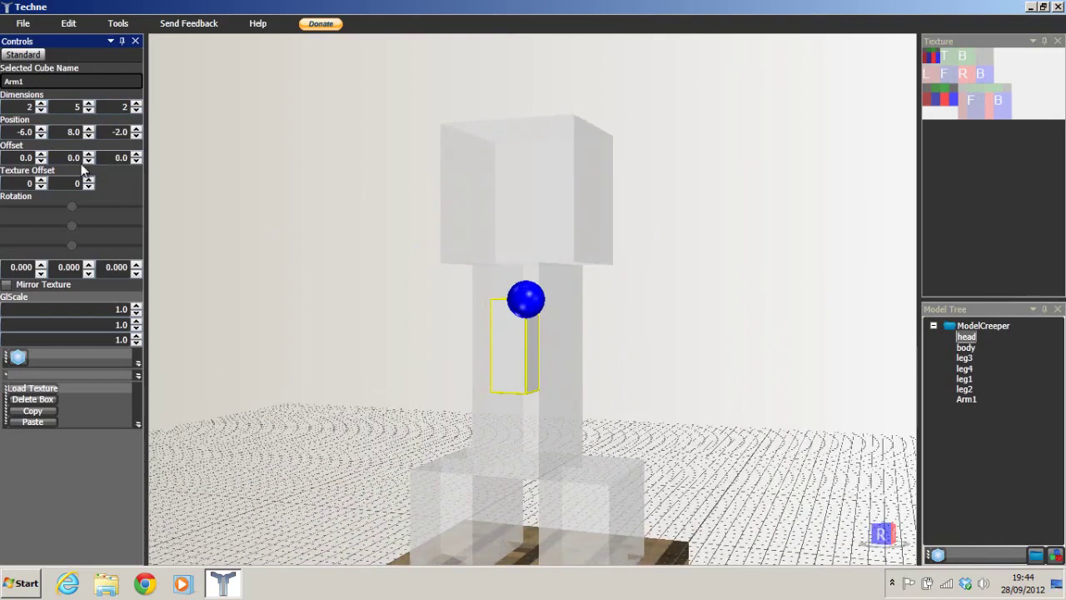
left_click_drag(75, 206, 39, 286)
middle_click_drag(688, 316, 642, 283)
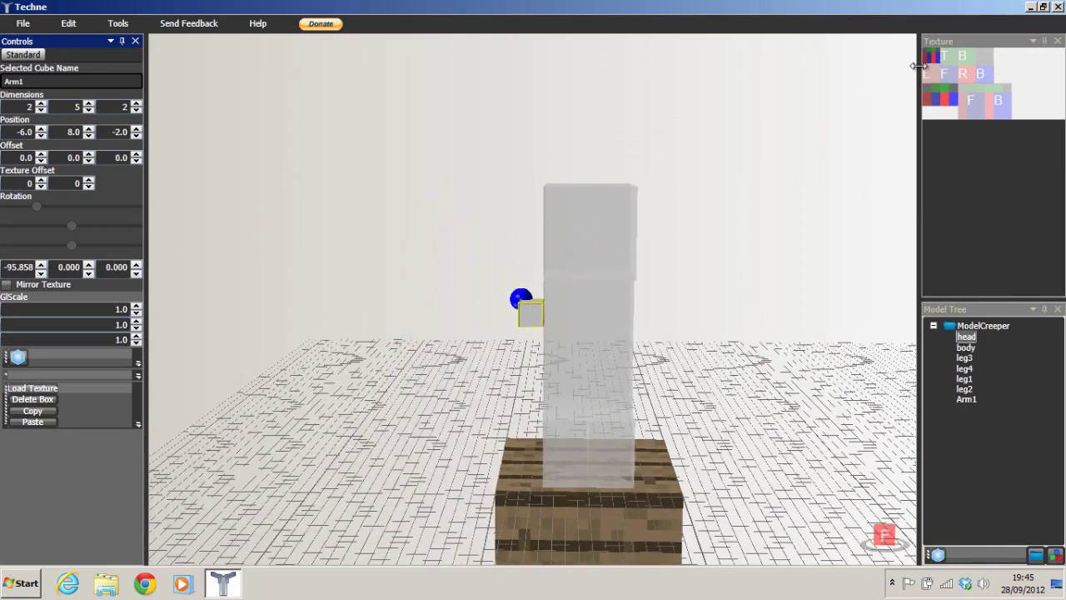
Enlarge the texture map display and select Arm1's area on it
left_click_drag(919, 66, 763, 100)
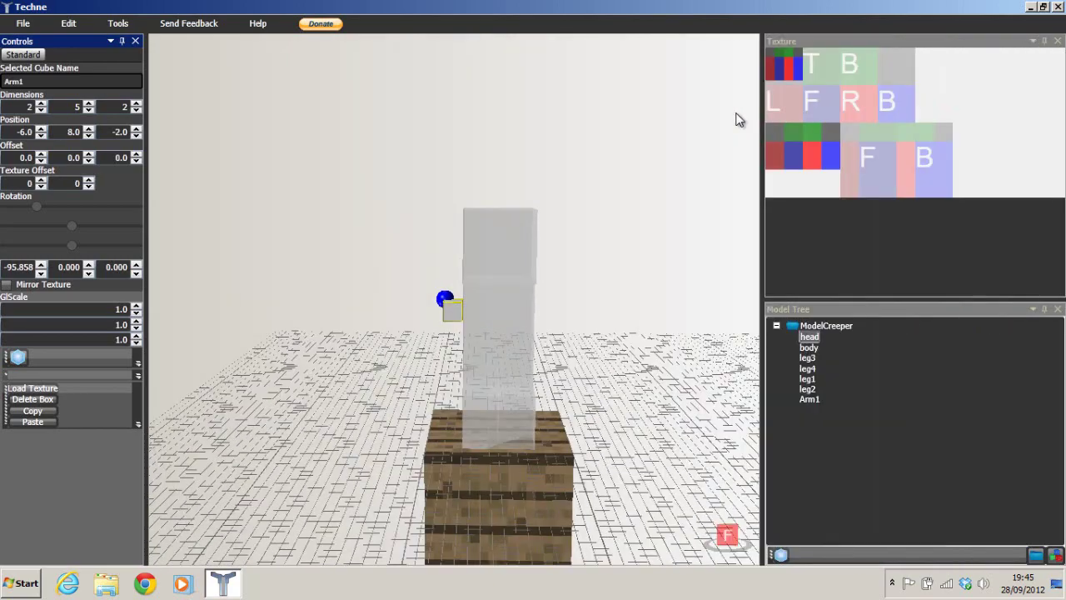
left_click(783, 60)
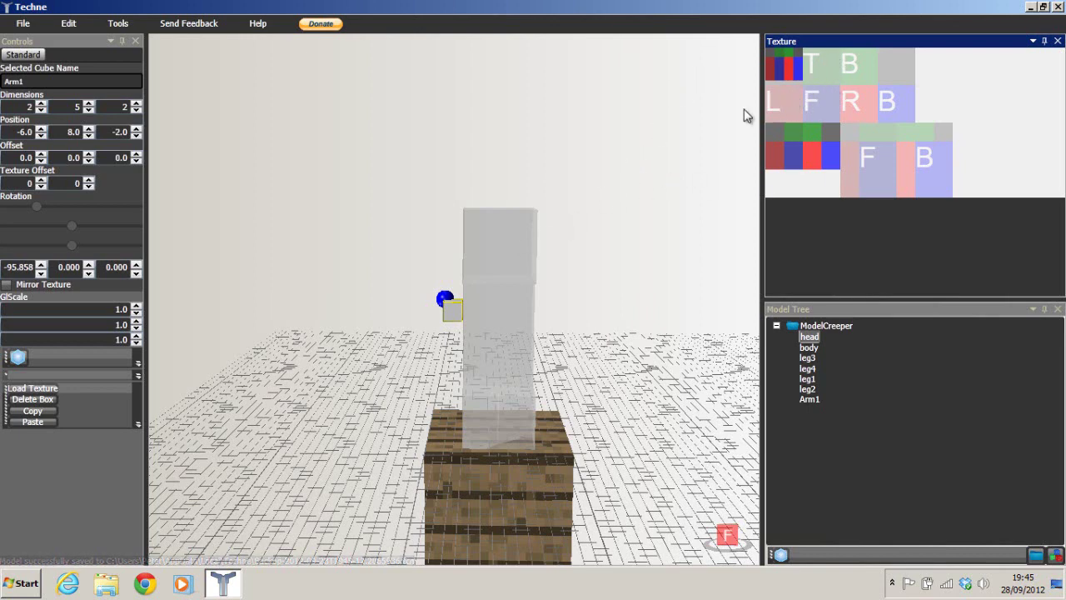
Examine the rotated Arm1 box against the body from several angles and distances
right_click_drag(483, 311, 660, 222)
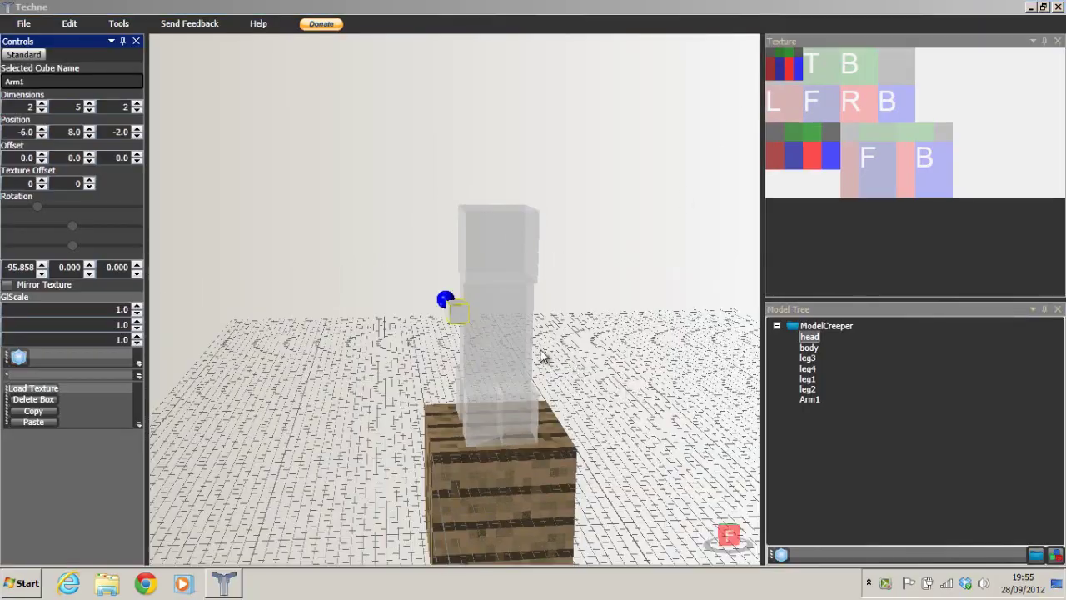
left_click(455, 309)
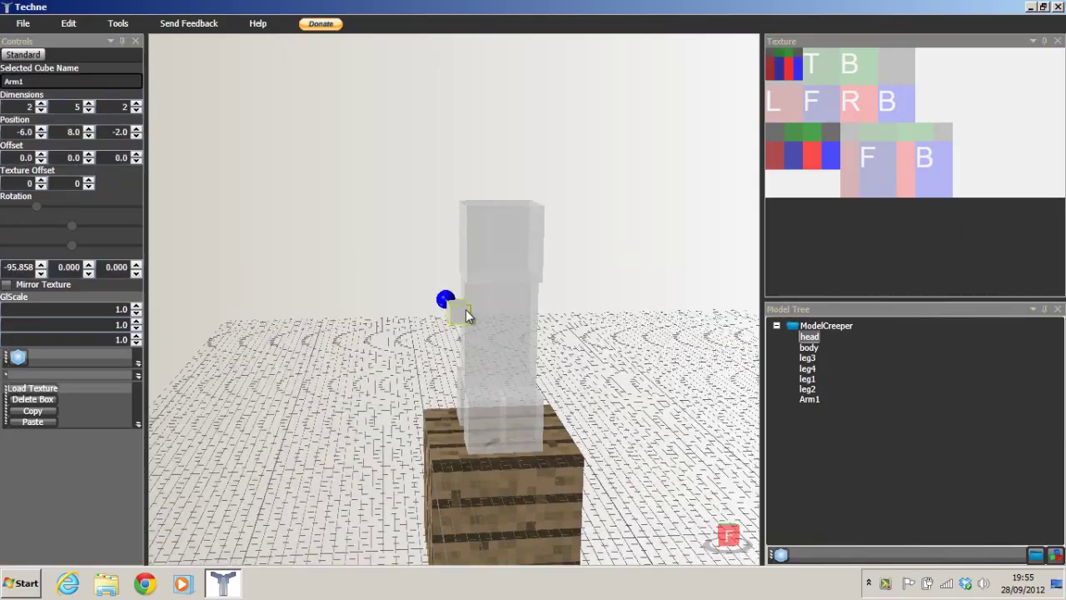
scroll(568, 331, "up", 2)
scroll(569, 331, "down", 5)
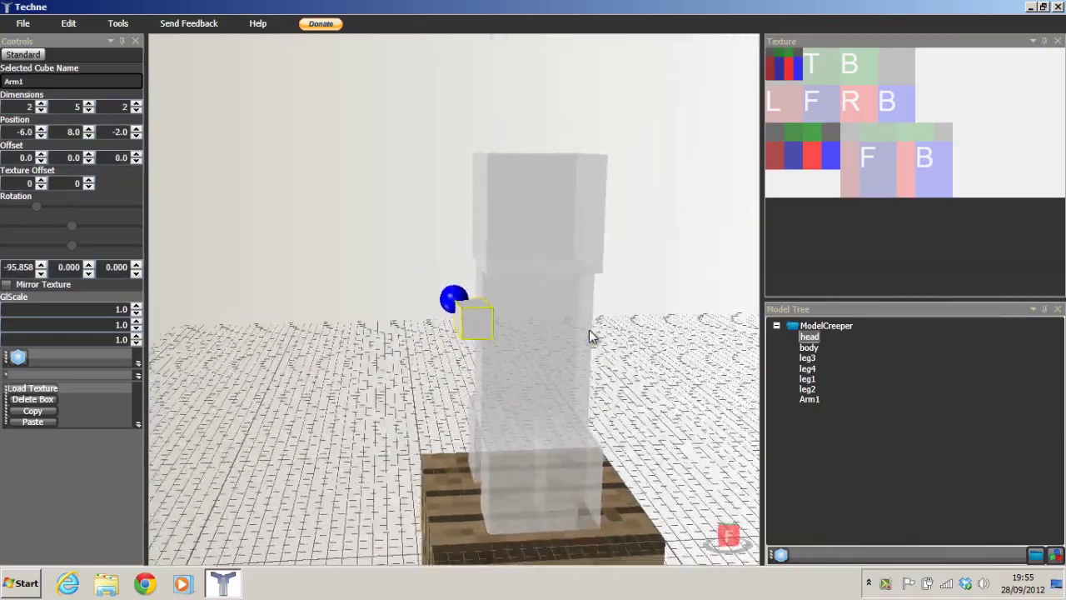
right_click_drag(589, 330, 621, 326)
left_click(21, 56)
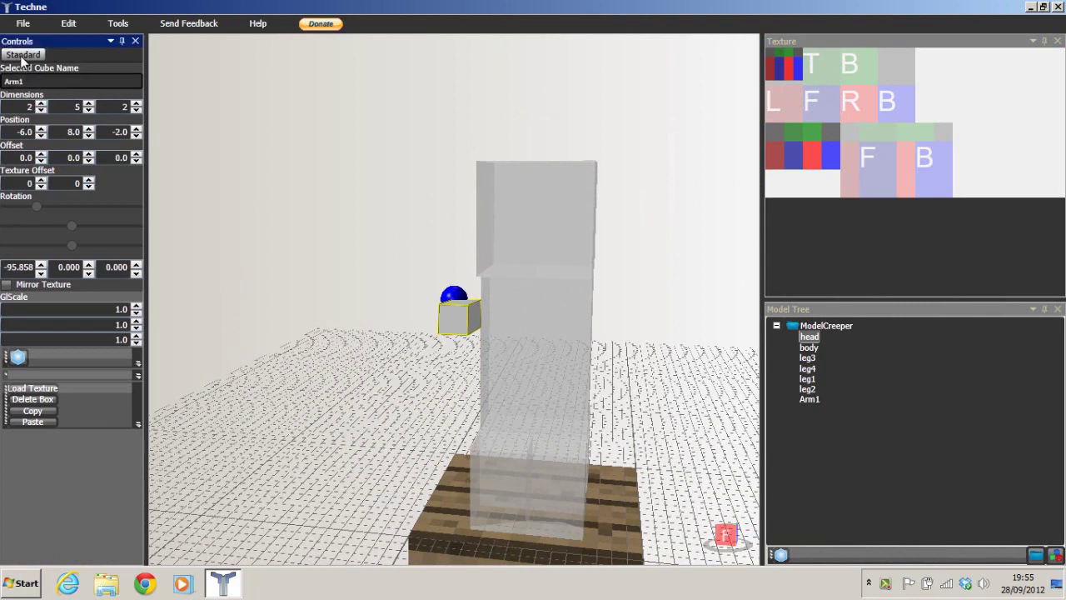
left_click(110, 43)
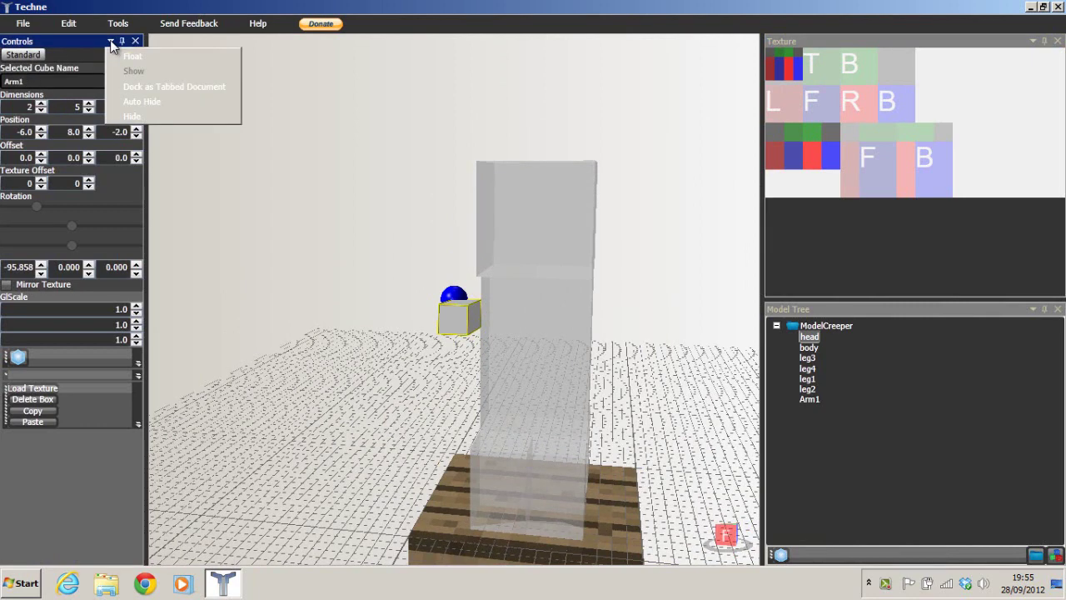
key("Escape")
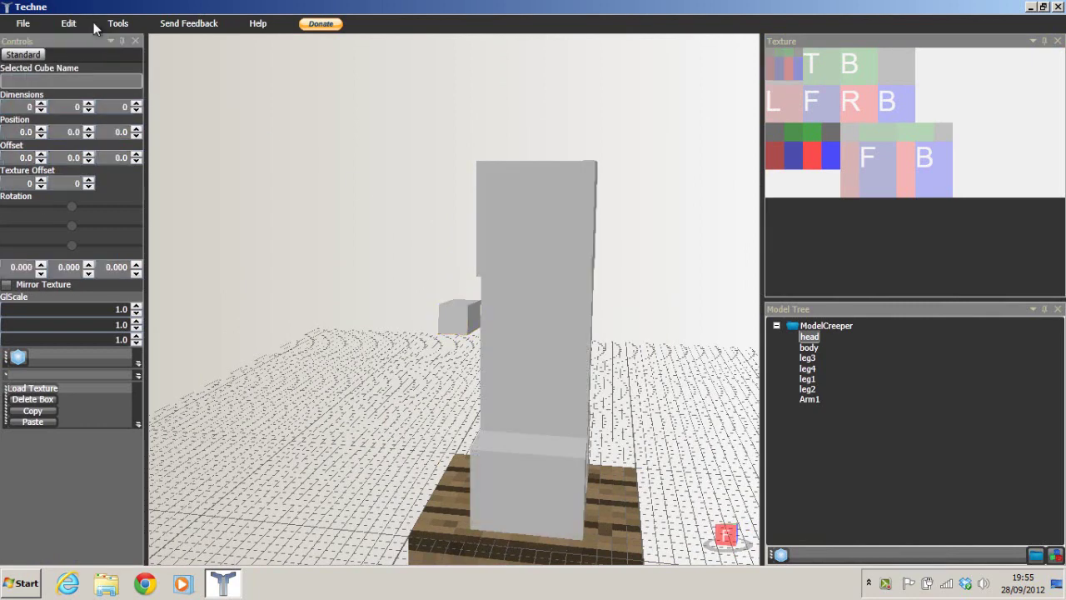
left_click(67, 24)
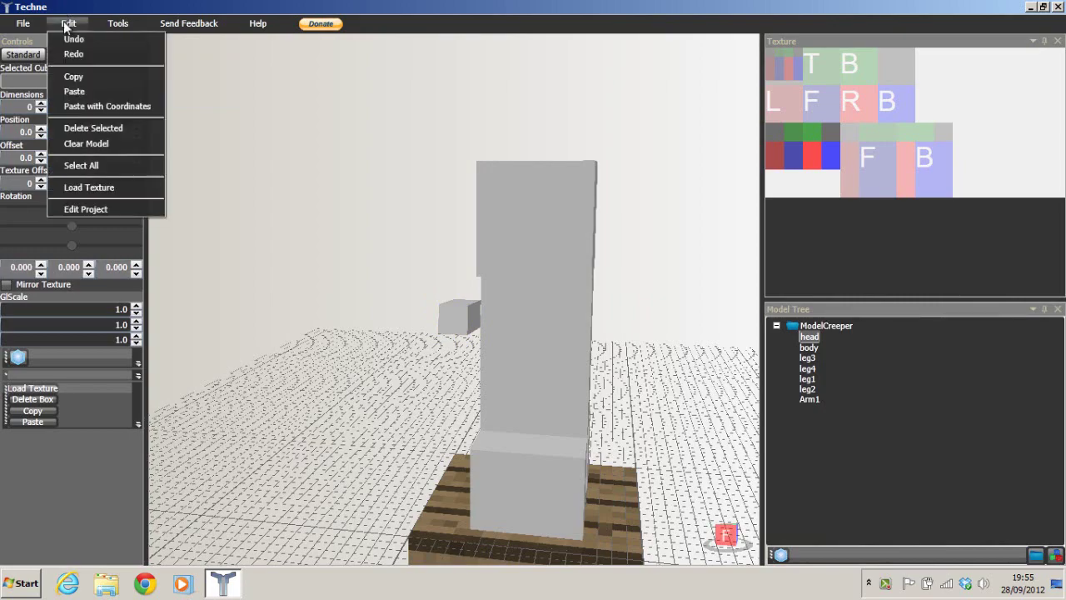
left_click(195, 138)
Reselect the Arm1 box and set its position to Y 8 and Z 0
left_click(448, 326)
right_click_drag(350, 354, 270, 246)
scroll(441, 320, "up", 5)
left_click(89, 136)
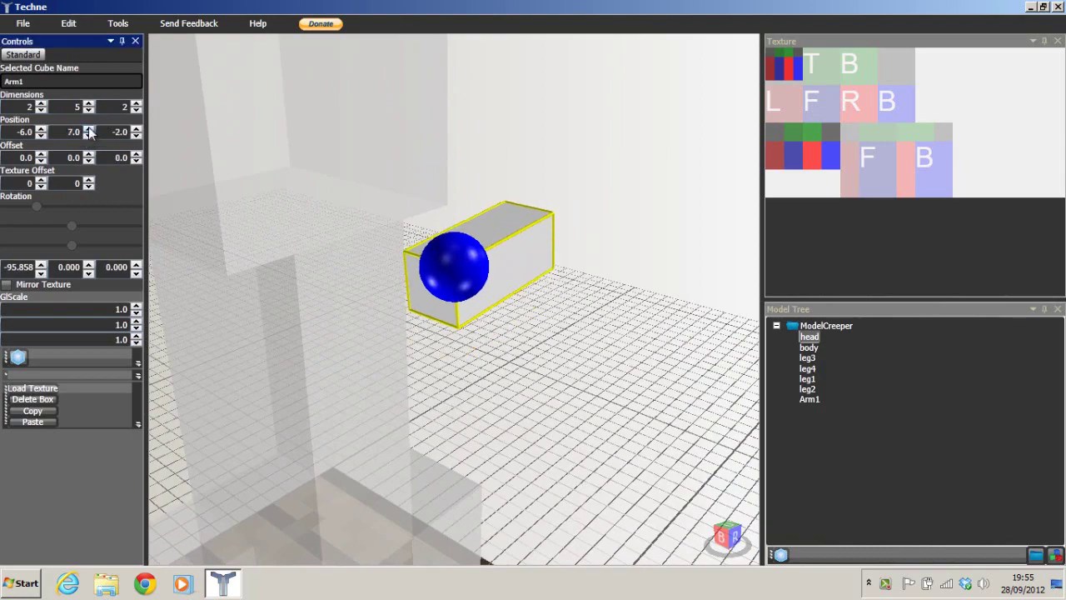
left_click(89, 129)
left_click(135, 136)
left_click(136, 130)
left_click(136, 130)
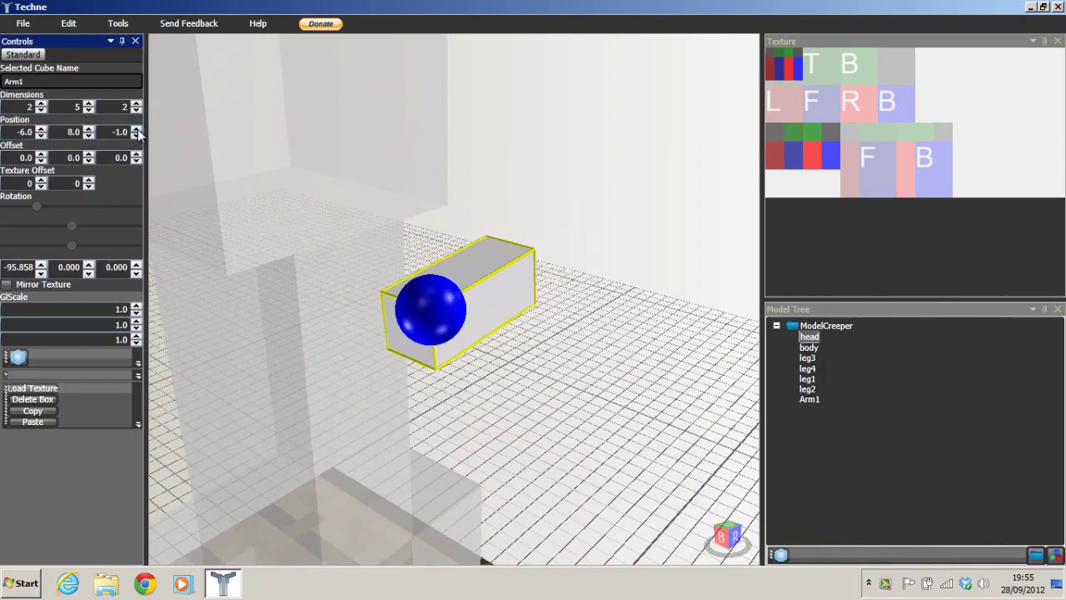
left_click(137, 130)
Duplicate the Arm1 box by copying and pasting it, and select the copy inside the head
left_click_drag(452, 296, 678, 338)
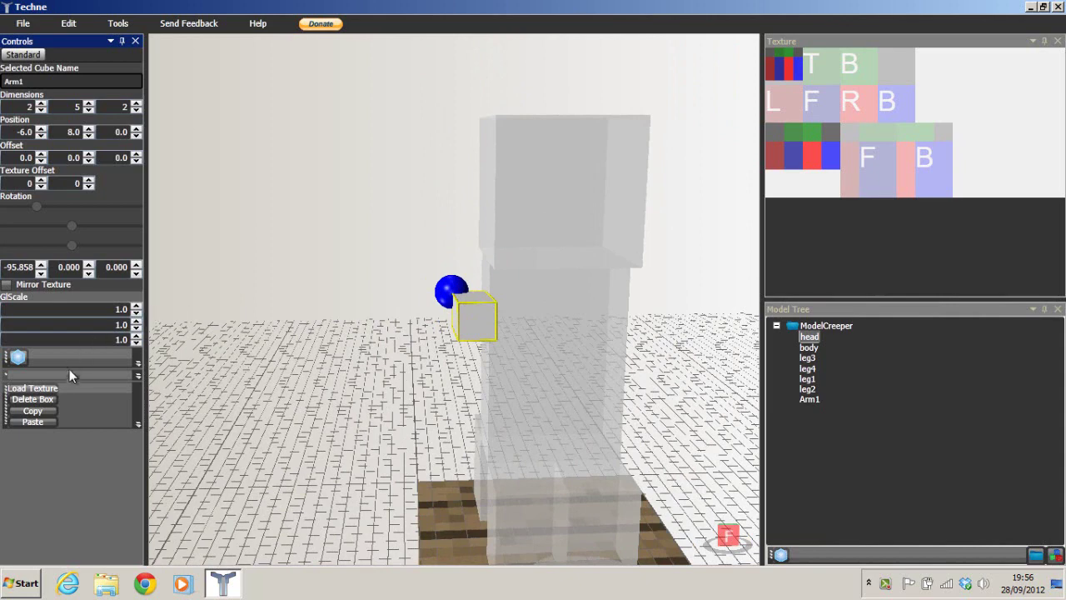
left_click(55, 422)
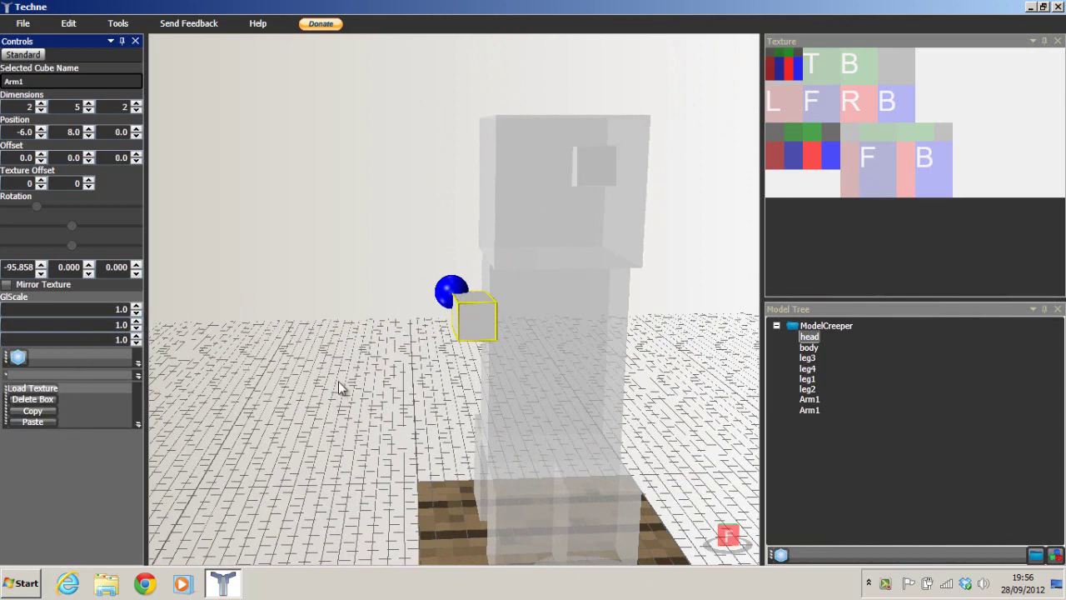
left_click(591, 180)
scroll(518, 344, "up", 5)
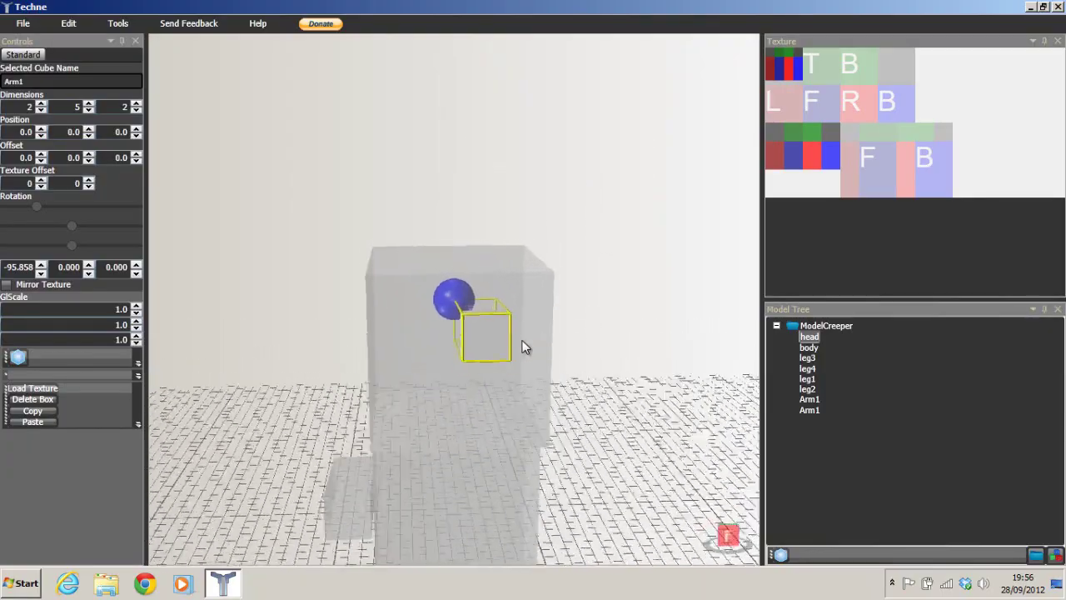
scroll(513, 341, "up", 4)
scroll(516, 334, "down", 8)
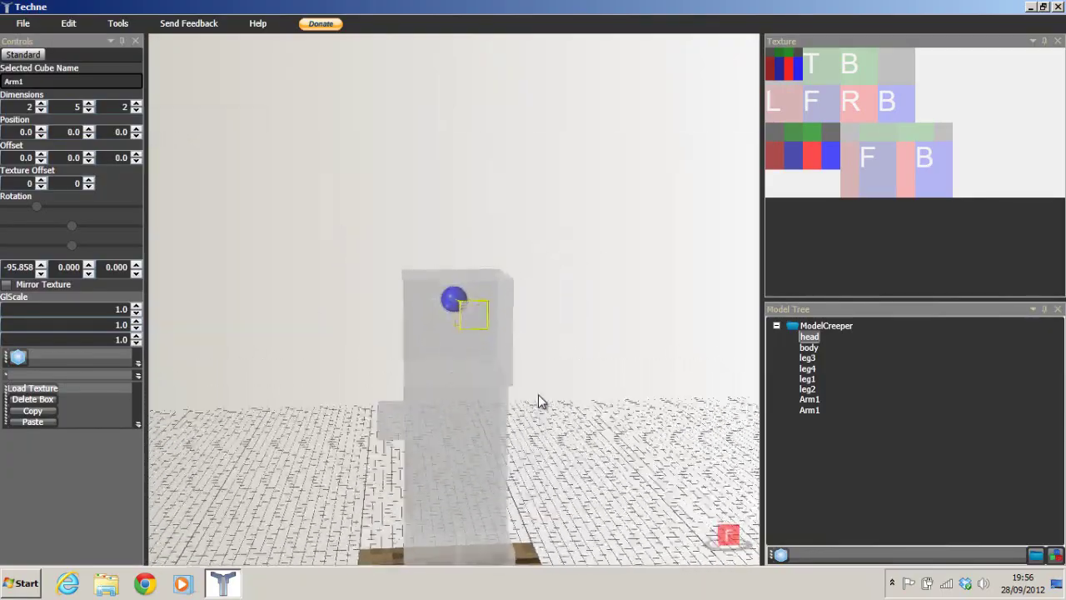
Rename the duplicated arm box in the model tree as Arm2
left_click(817, 411)
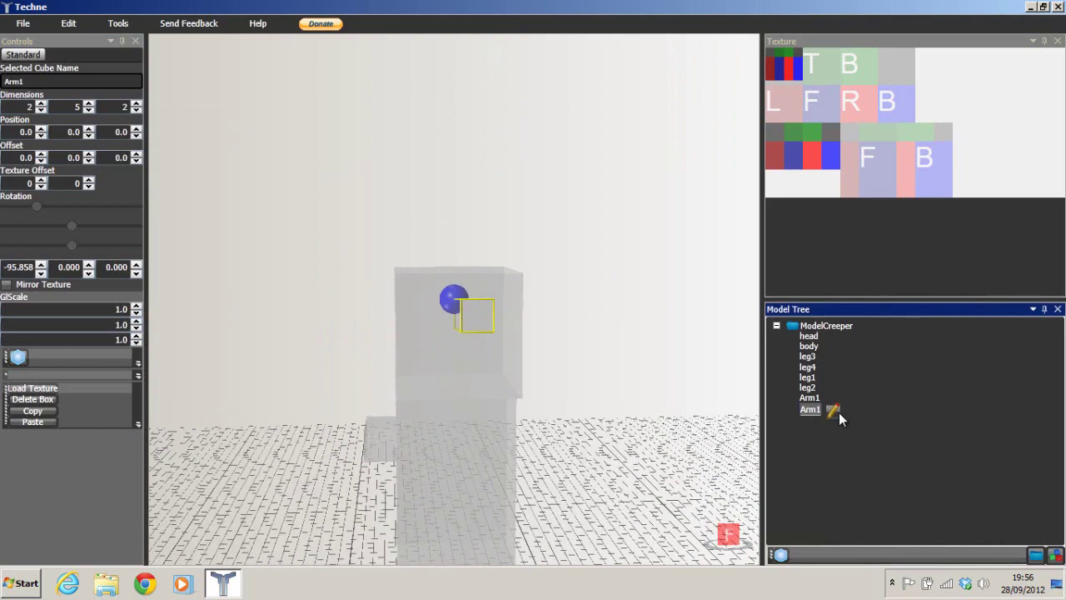
left_click(837, 412)
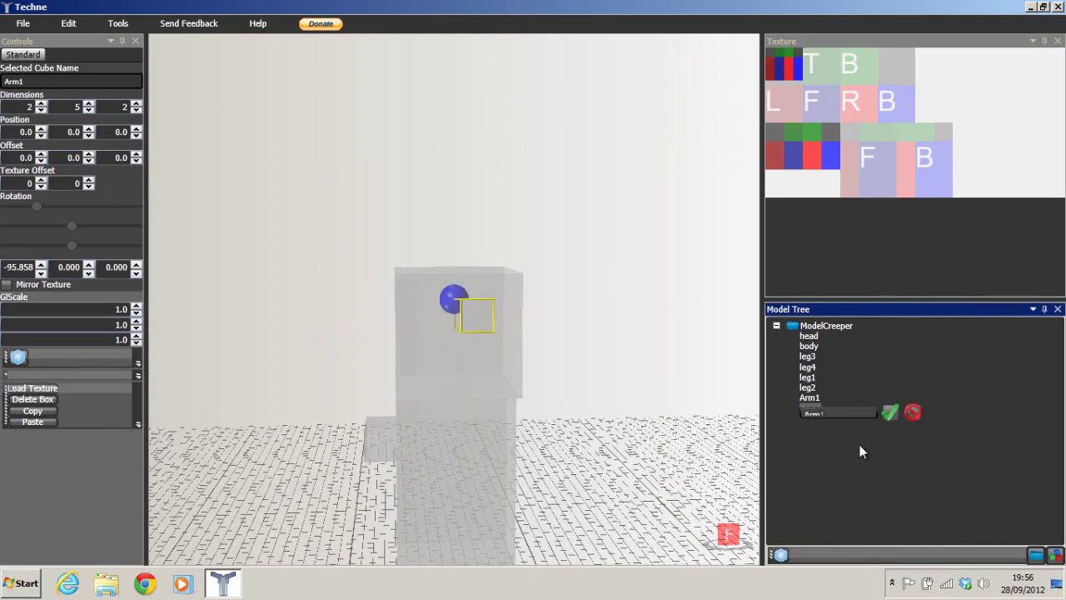
key("BackSpace")
type("2")
left_click(887, 415)
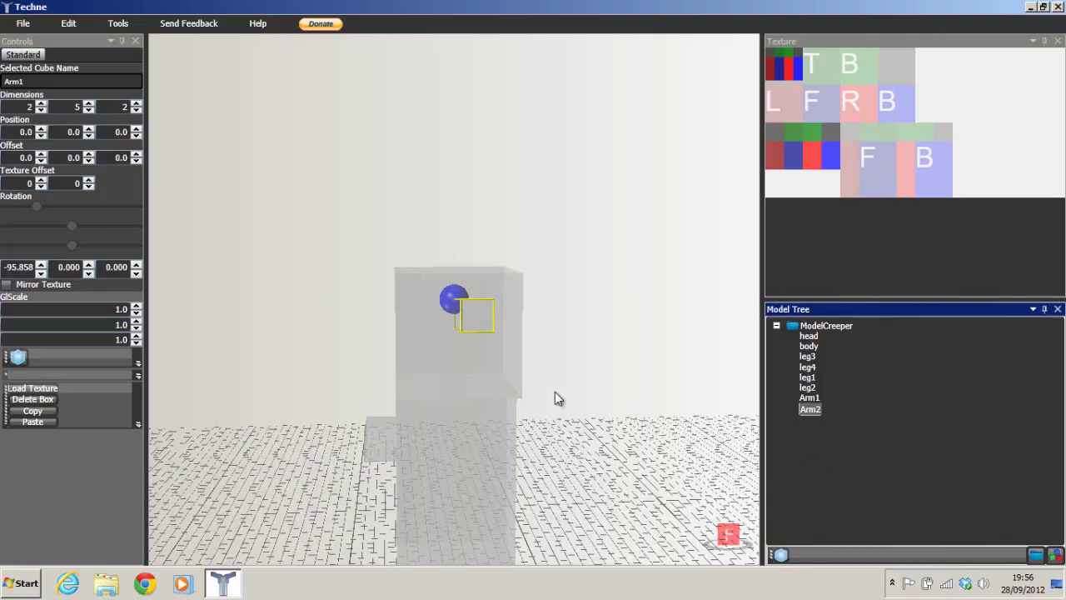
Try shifting the Arm2 box back and forth along Z, leaving its Z position at -2
scroll(517, 377, "down", 4)
mouse_move(534, 386)
right_mouse_down()
mouse_move(542, 381)
mouse_move(521, 373)
mouse_move(513, 391)
right_mouse_up()
scroll(492, 327, "up", 4)
scroll(505, 368, "down", 2)
scroll(489, 343, "up", 3)
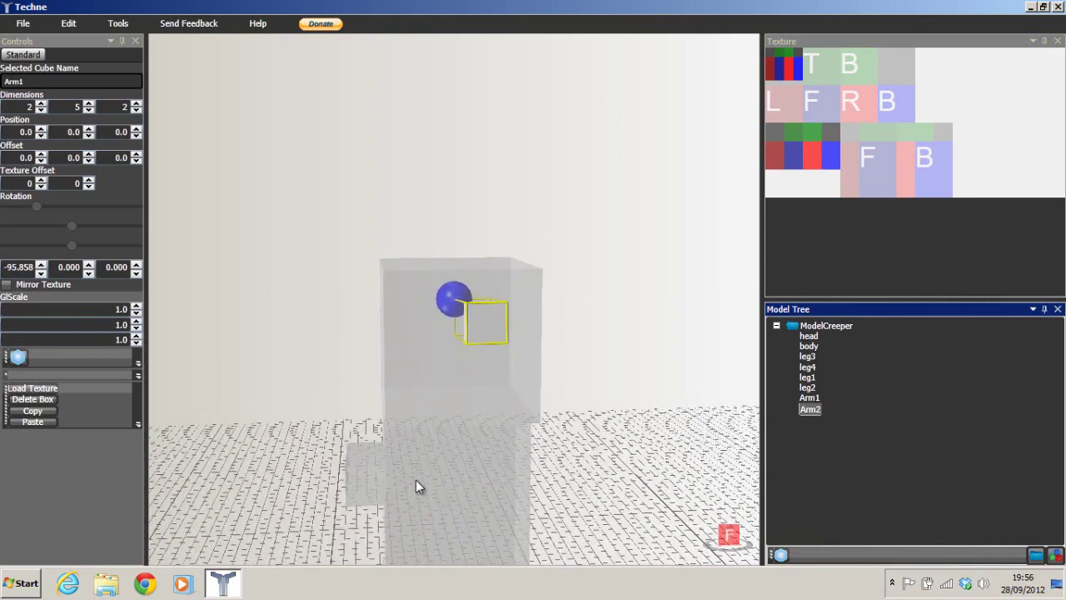
right_click_drag(614, 373, 591, 357)
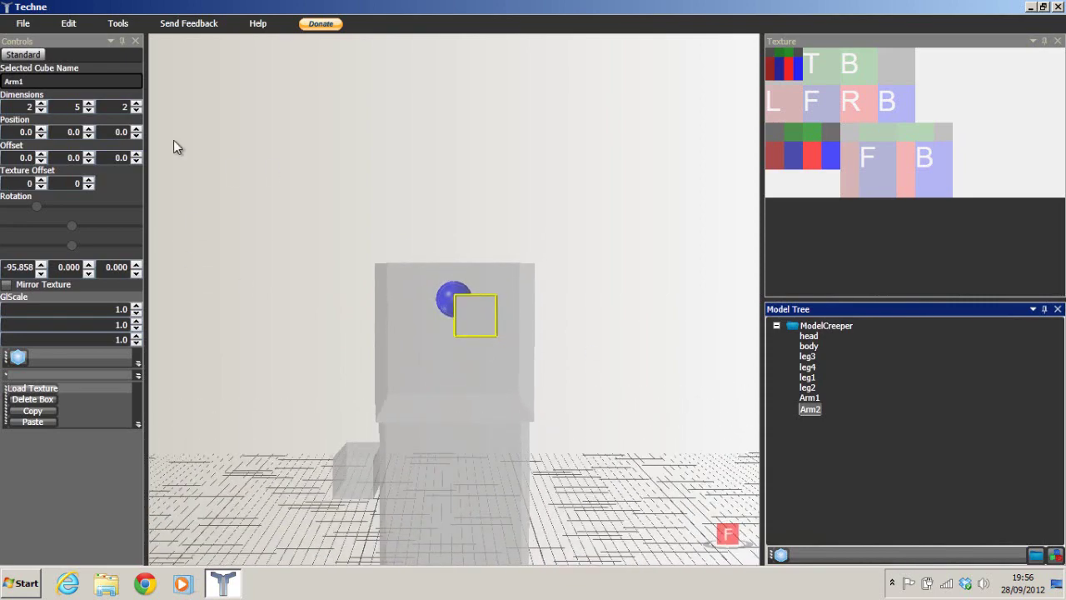
left_click(137, 129)
left_click(137, 129)
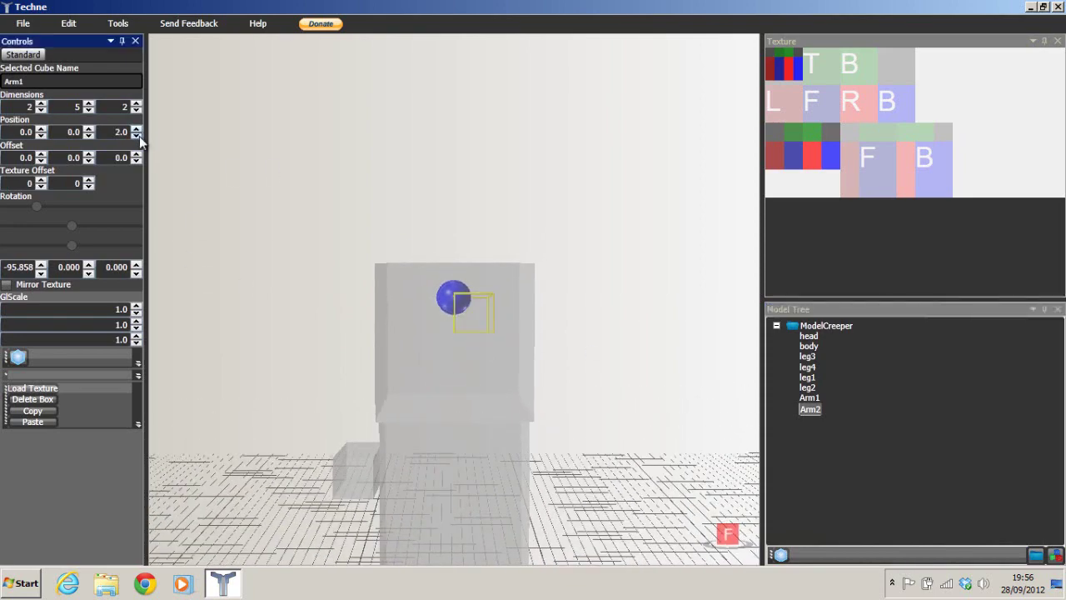
left_click(137, 135)
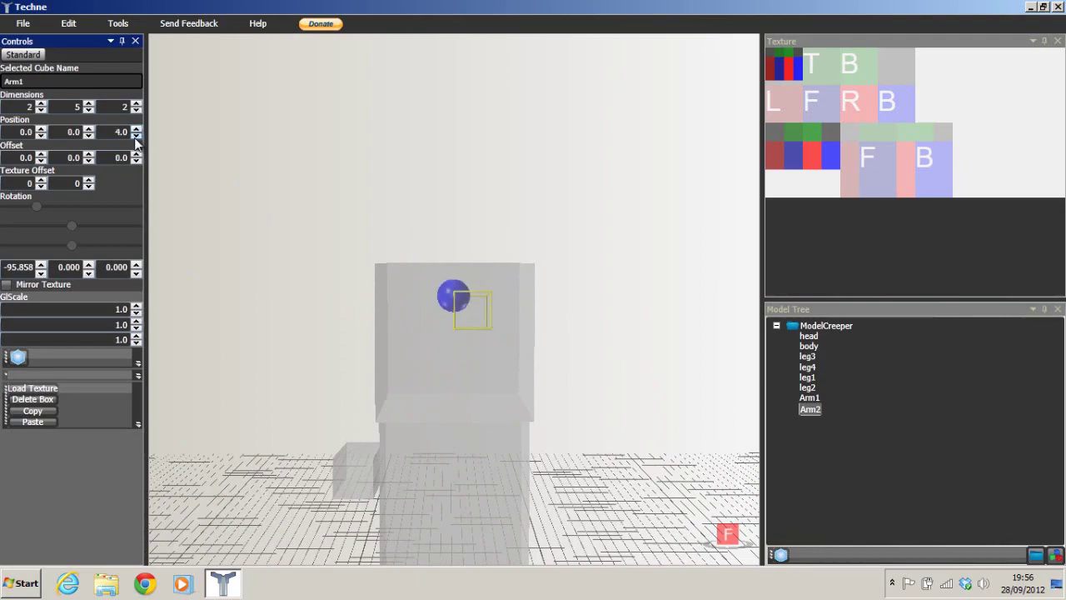
left_click(137, 136)
left_click(137, 136)
left_click(137, 136)
right_click_drag(288, 188, 381, 218)
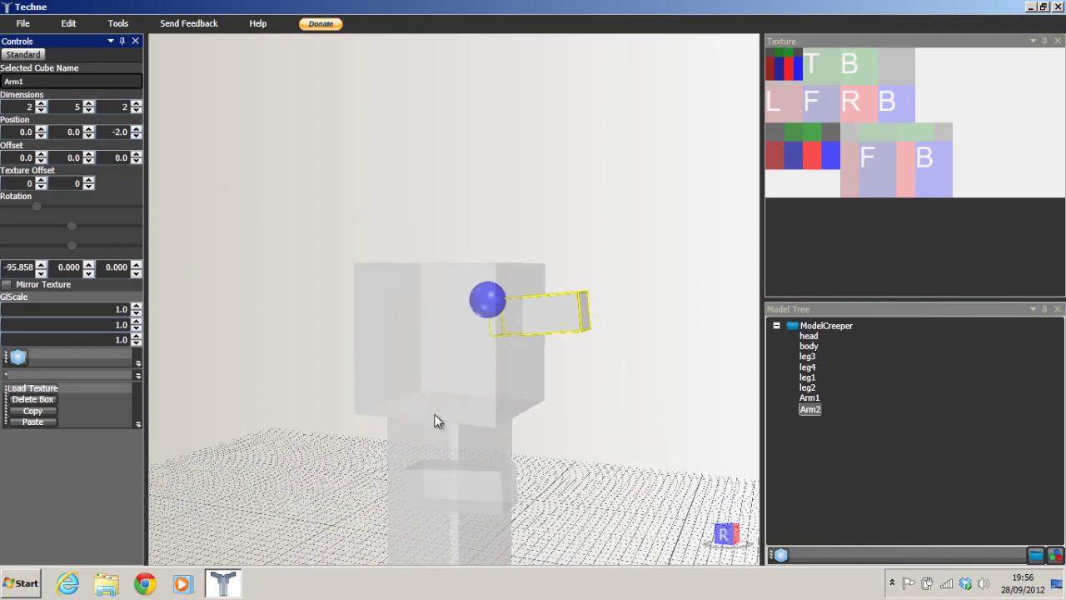
Check Arm1's position and set Arm2's X position to -6 and its Y position to 8
left_click(474, 489)
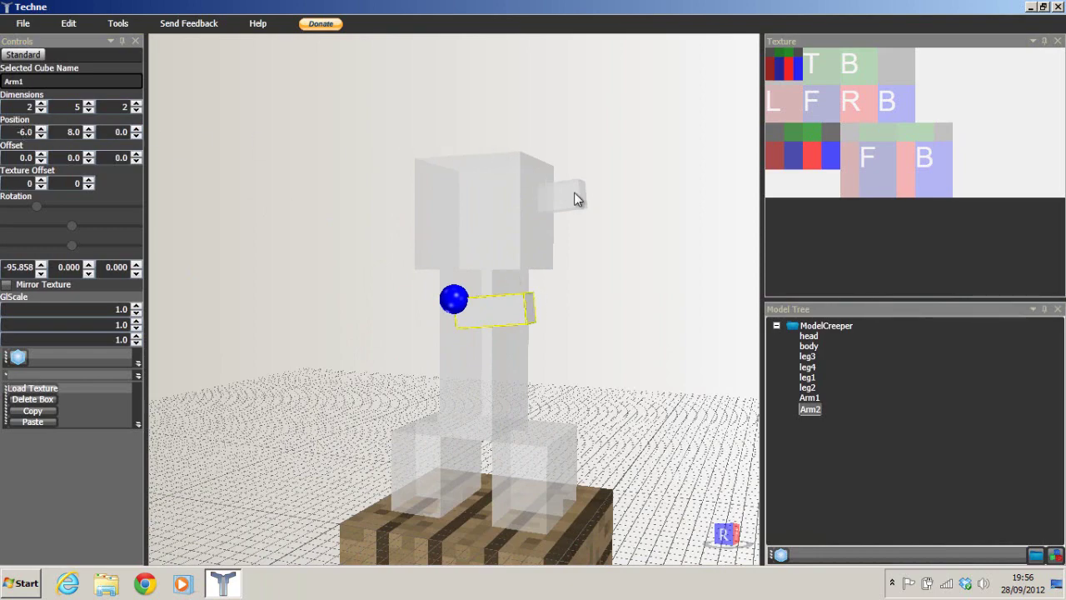
left_click(88, 134)
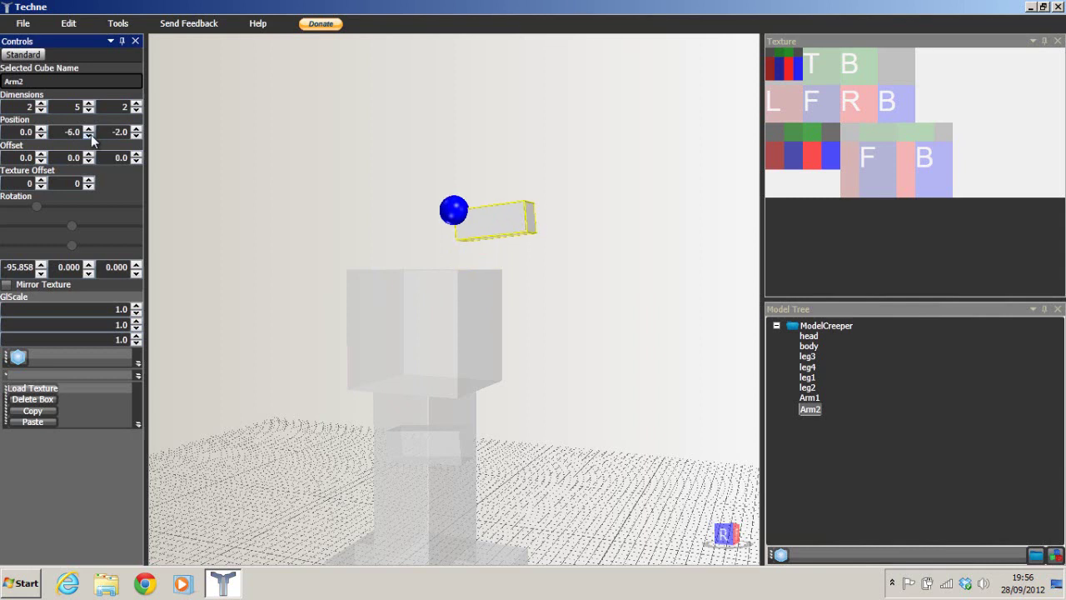
left_click(90, 129)
left_click(90, 129)
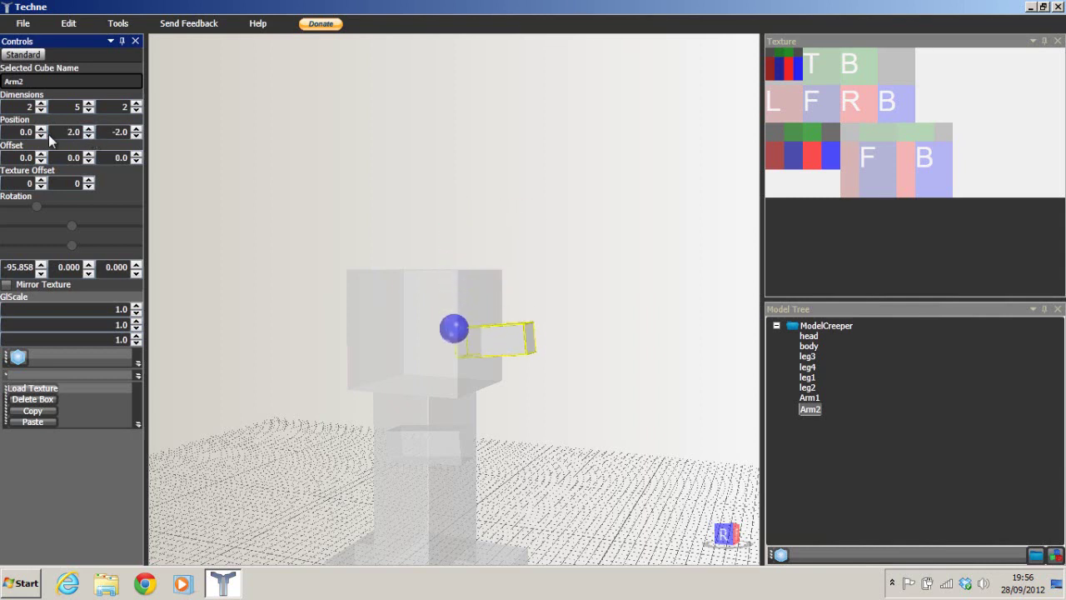
left_click(42, 134)
left_click(89, 129)
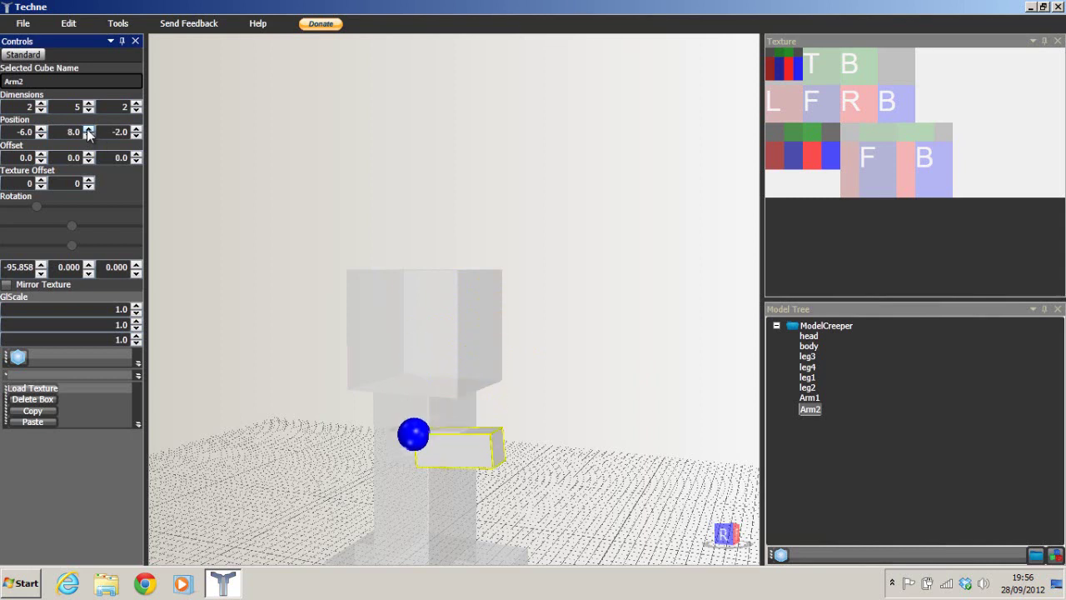
Move Arm2 to the opposite side of the body by setting its X position to 4 and Z position to 0
left_click(40, 135)
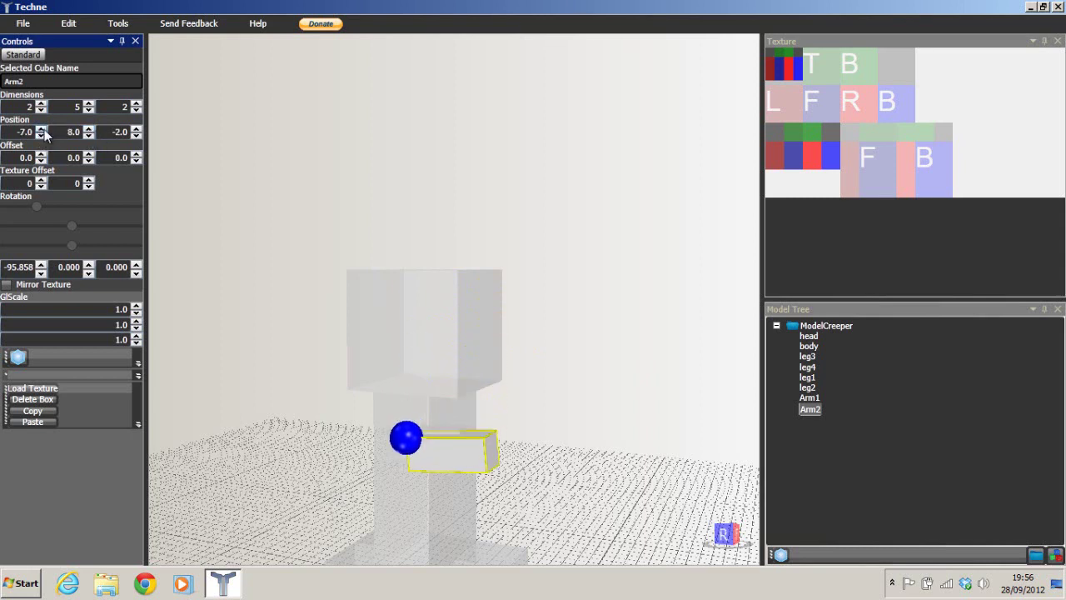
left_click(44, 130)
left_click(44, 130)
left_click(43, 130)
left_click(43, 130)
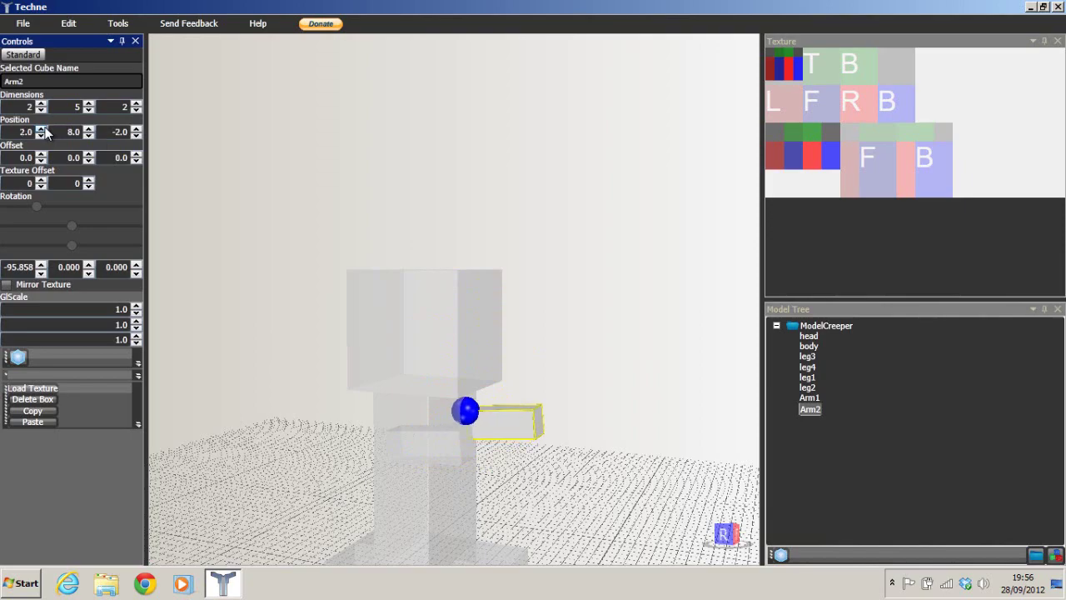
left_click(44, 130)
left_click(136, 130)
left_click(136, 130)
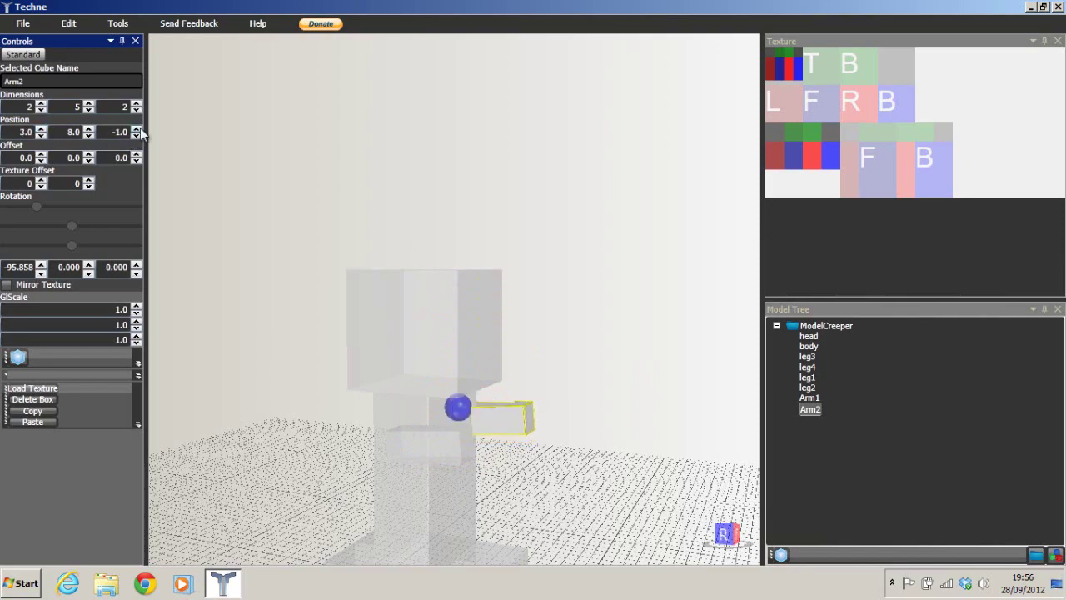
left_click(41, 131)
Angle Arm2 outward with a Y rotation of about -38.343 degrees and a Z rotation of about 8.521 degrees
left_click_drag(614, 400, 516, 359)
scroll(614, 417, "up", 3)
mouse_move(72, 246)
left_mouse_down()
mouse_move(167, 247)
mouse_move(83, 245)
mouse_move(53, 257)
mouse_move(78, 255)
mouse_move(59, 230)
left_mouse_up()
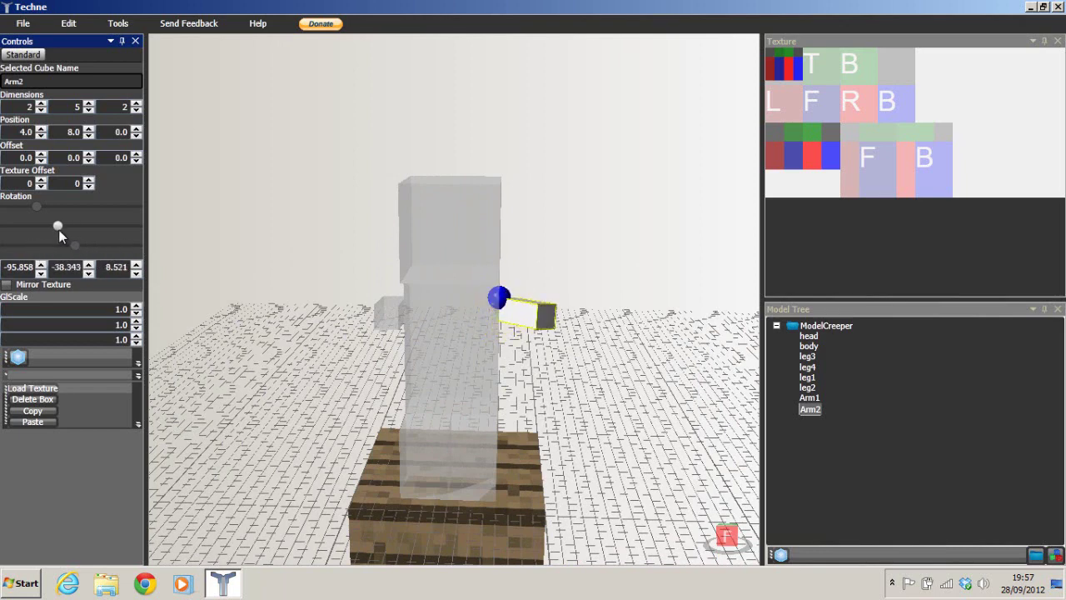
Try widening the whole model by raising its X GlScale to 2.0 and reducing it to 1.7
left_click(136, 307)
left_click(136, 306)
left_click(136, 306)
left_click(135, 307)
left_click(136, 306)
left_click(136, 306)
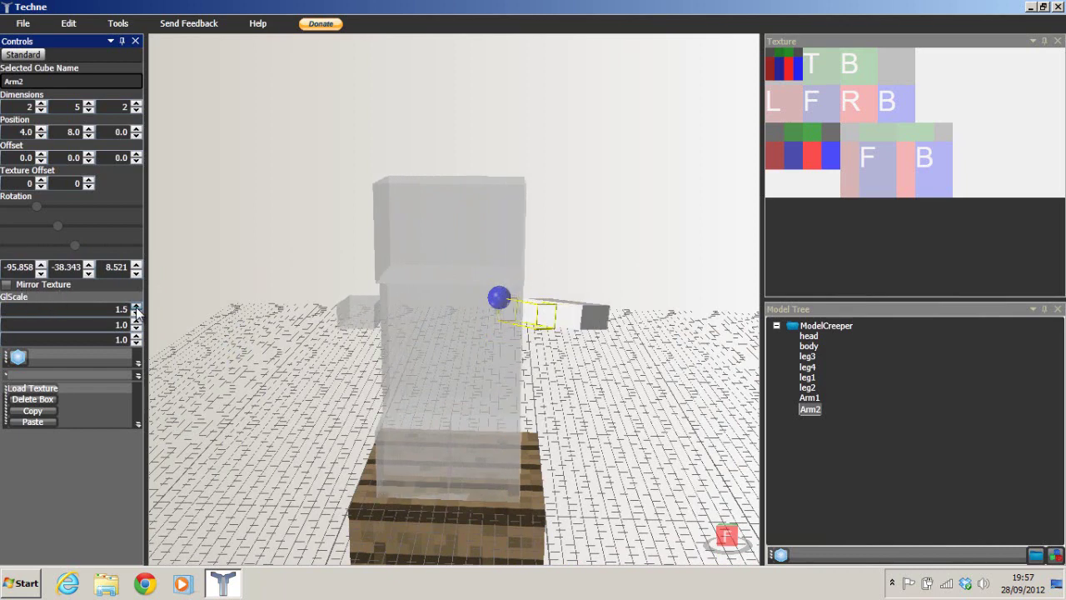
left_click(136, 306)
left_click(136, 307)
left_click(136, 306)
left_click(136, 306)
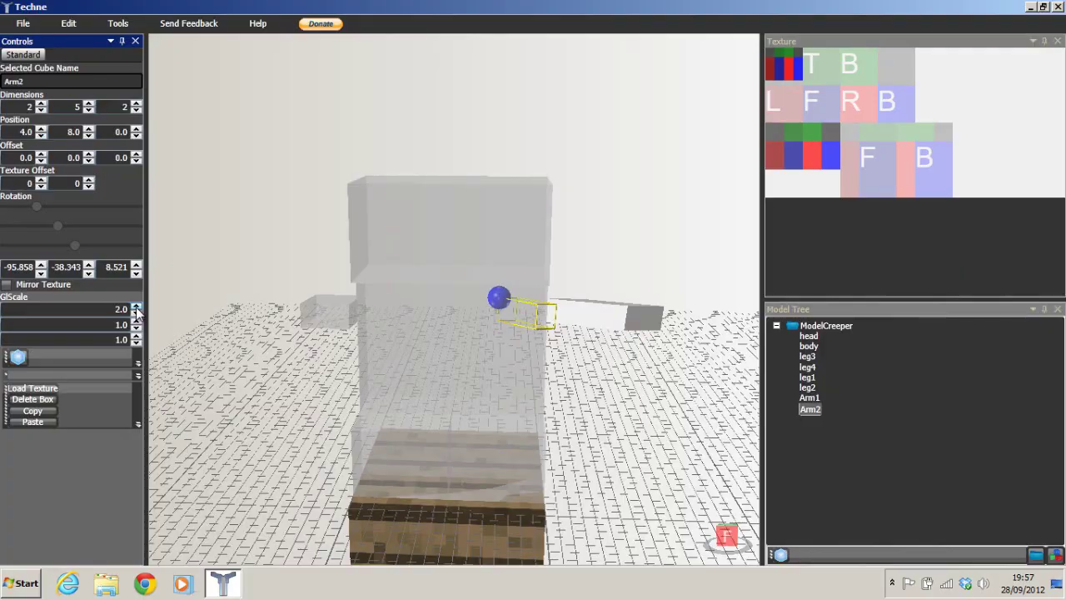
right_click_drag(250, 315, 120, 312)
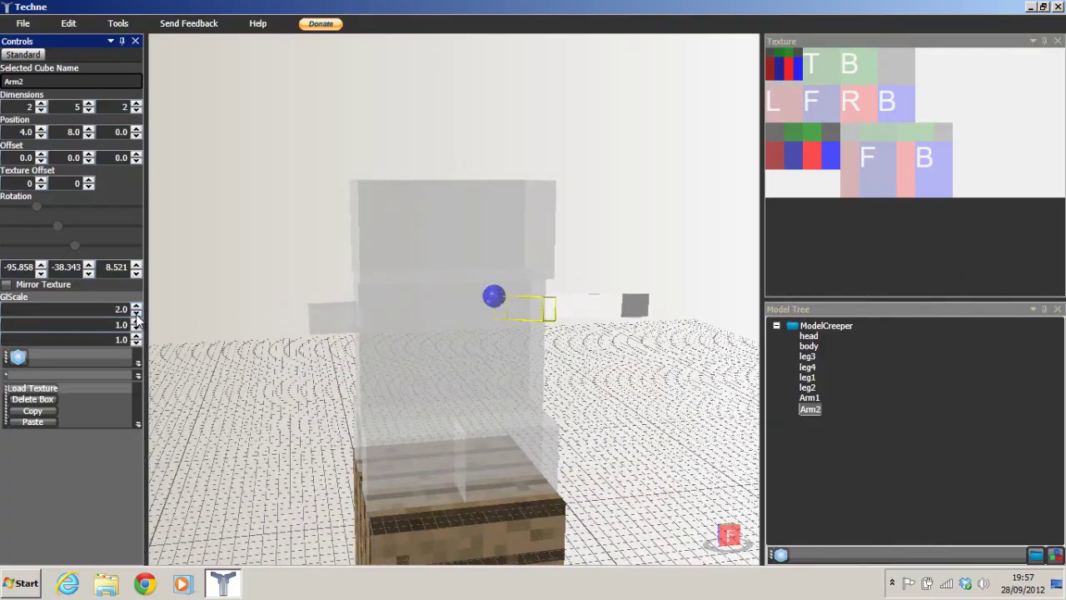
left_click(136, 313)
left_click(136, 314)
left_click(136, 314)
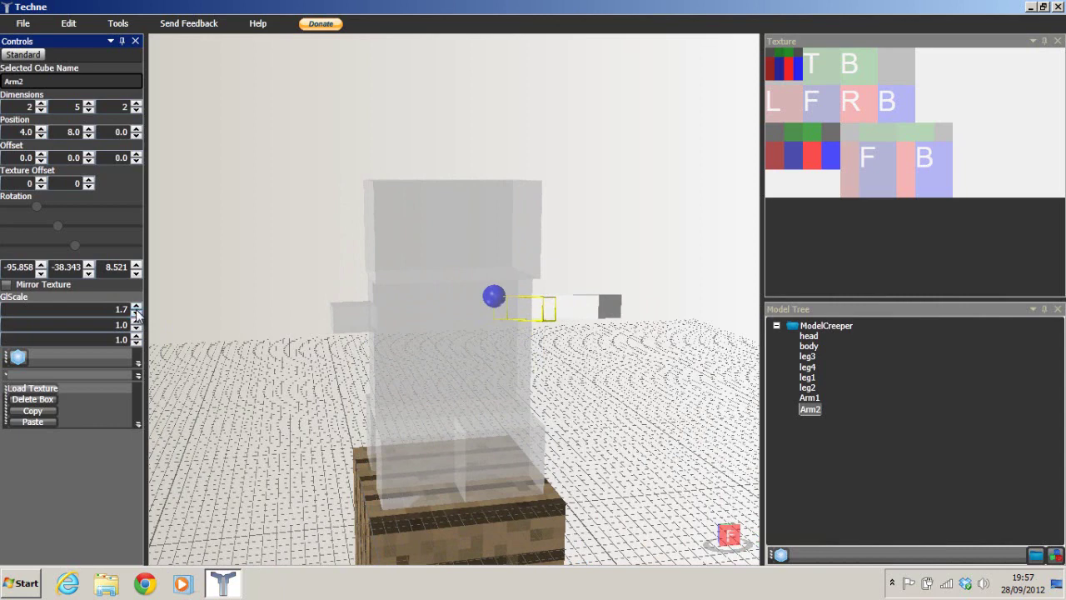
Try a Y GlScale of 1.5 on the model and restore both the X and Y GlScale to 1.0
left_click(136, 321)
left_click(136, 322)
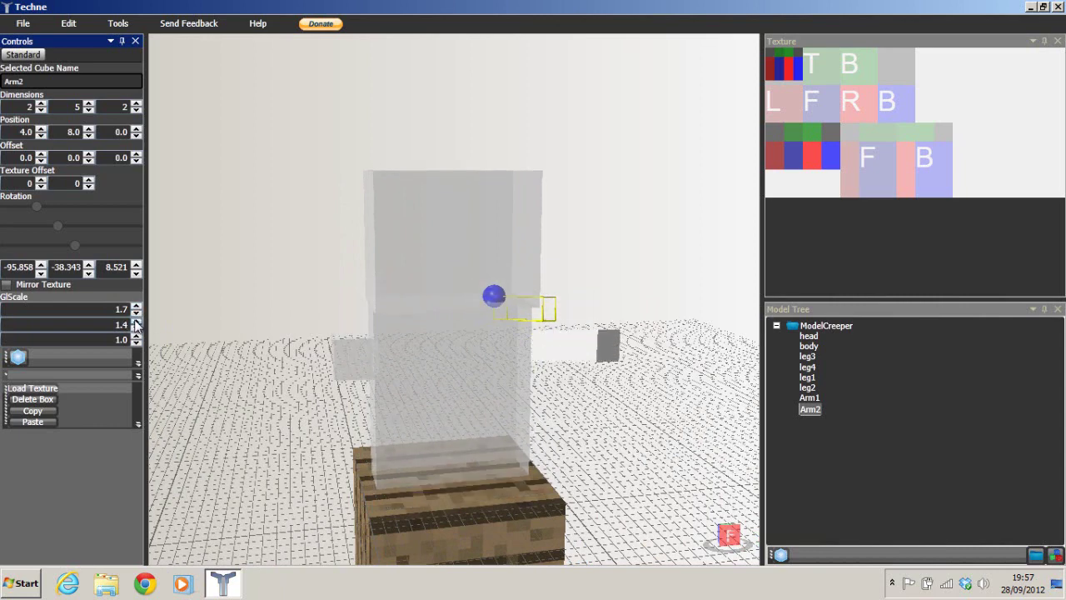
left_click(136, 321)
left_click(137, 328)
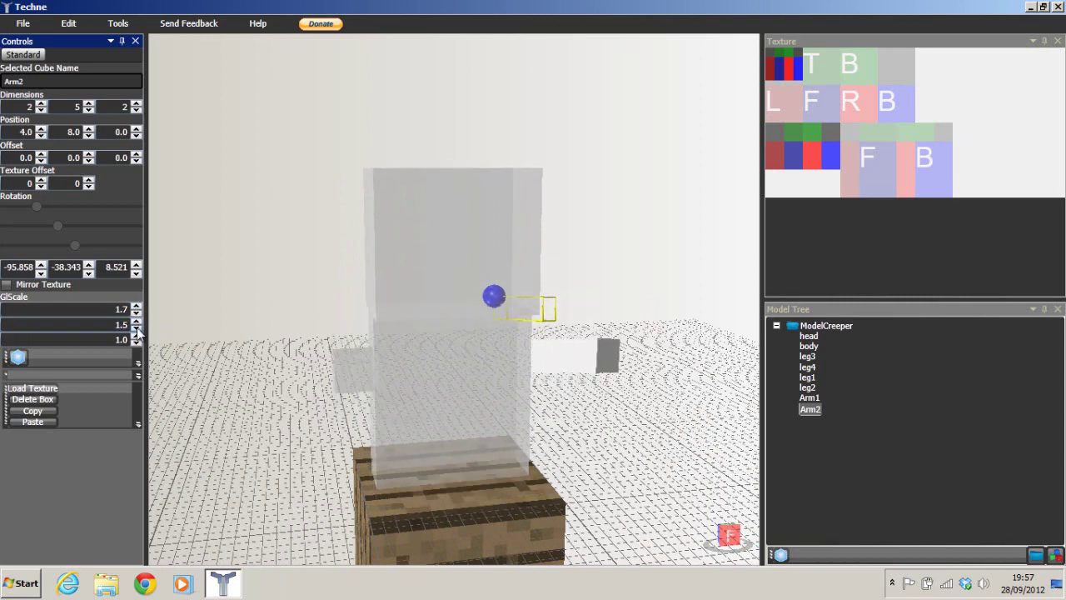
left_click(137, 328)
left_click(137, 328)
left_click(135, 313)
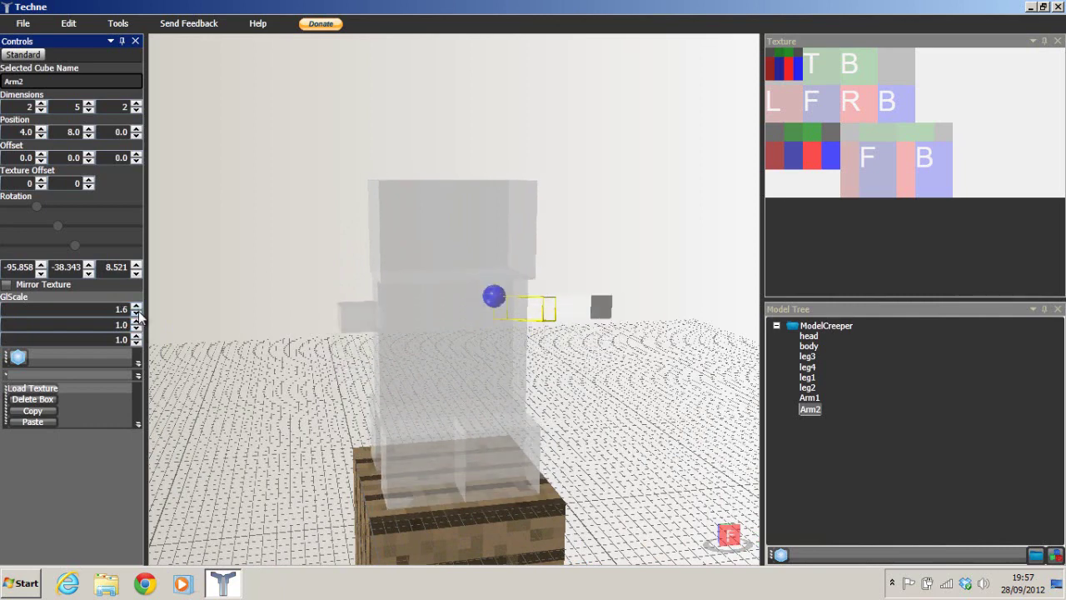
left_click(136, 313)
left_click(136, 313)
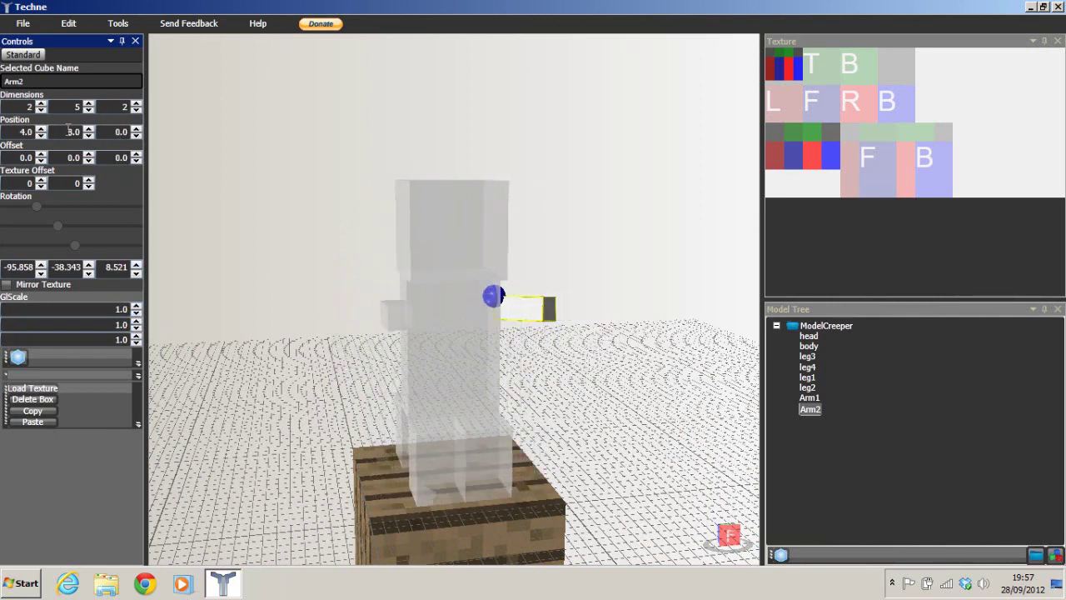
Set Arm2's X rotation to about -88.858 degrees
left_click(40, 264)
left_click(41, 264)
left_click(41, 264)
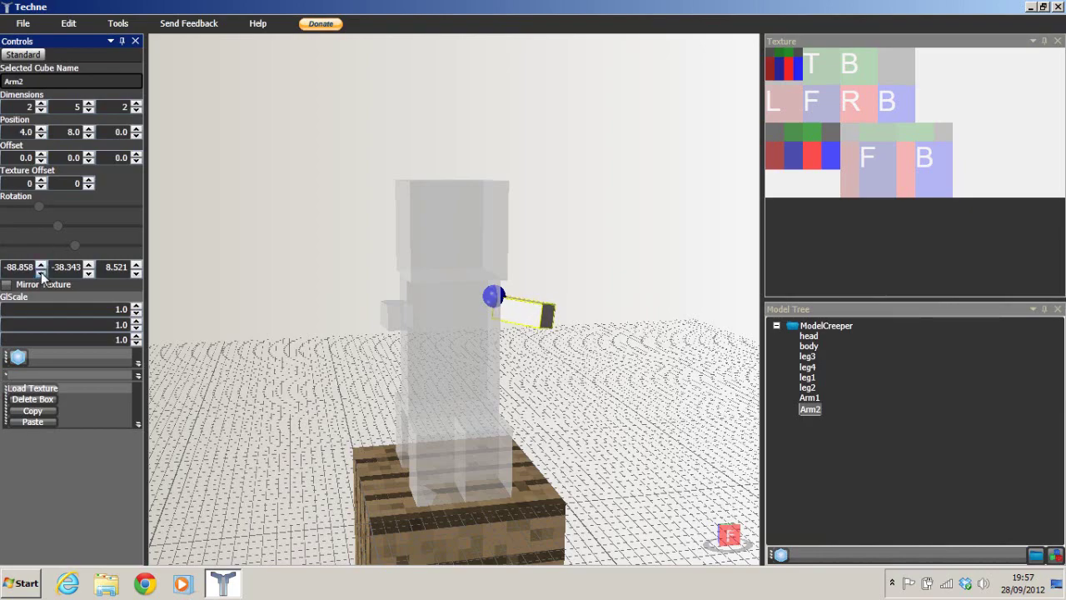
Look at the Save As dialog and the export formats available for the creeper model without saving
mouse_move(589, 305)
right_mouse_down()
mouse_move(551, 302)
mouse_move(599, 299)
right_mouse_up()
left_click(23, 24)
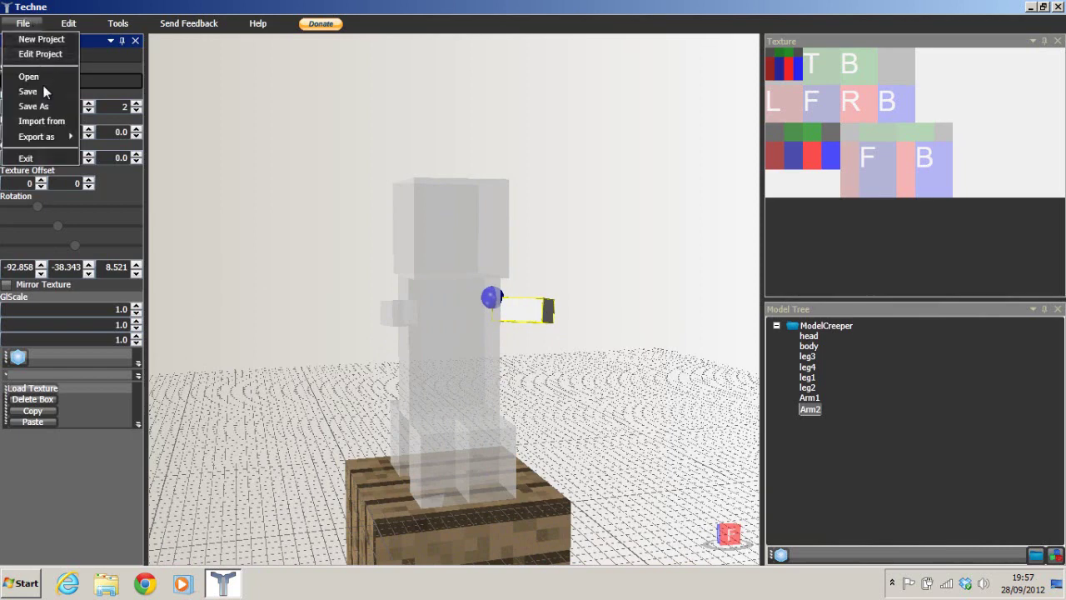
left_click(33, 106)
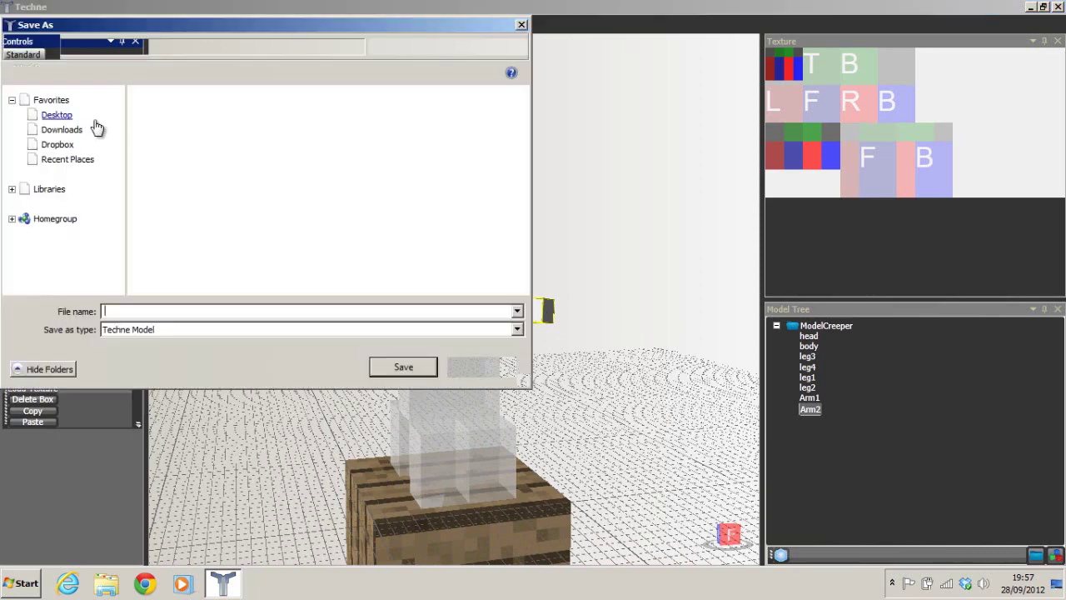
left_click(479, 367)
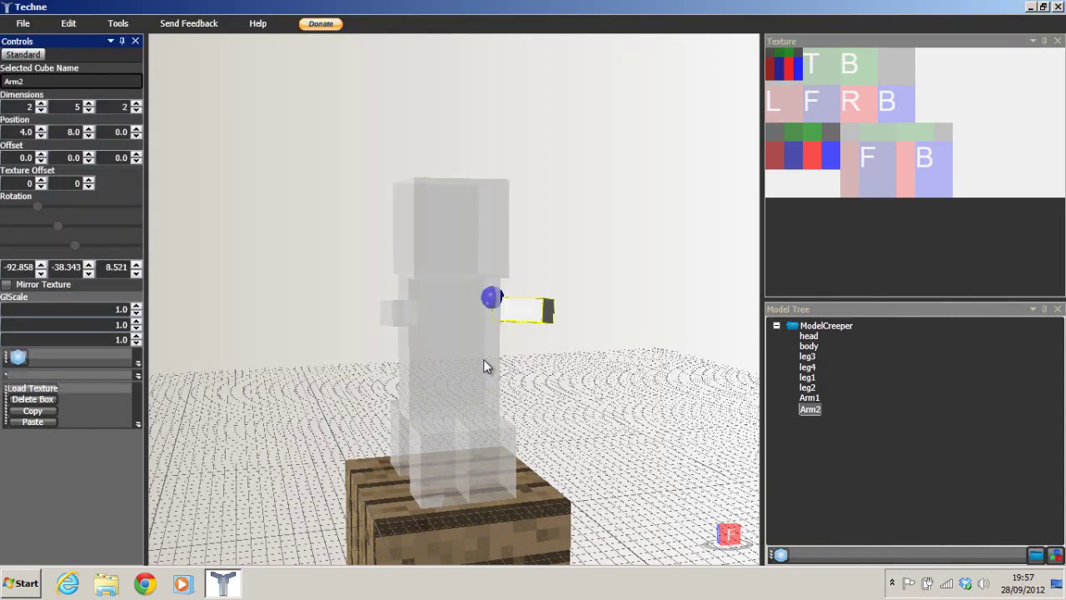
left_click(20, 25)
mouse_move(38, 136)
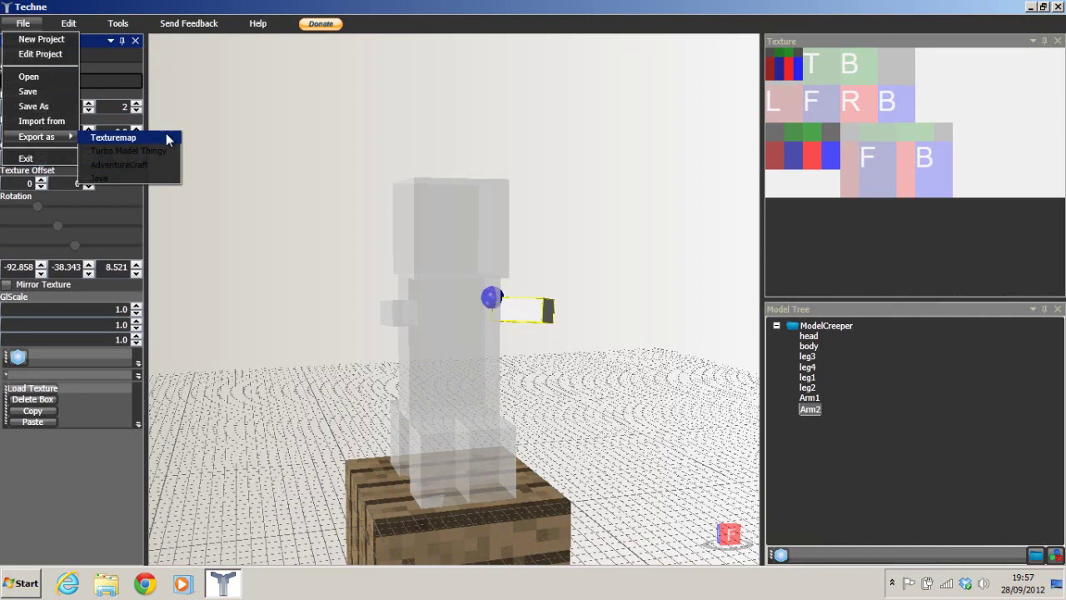
Load the Sonic PNG file from the Desktop as the creeper model's texture
left_click(55, 385)
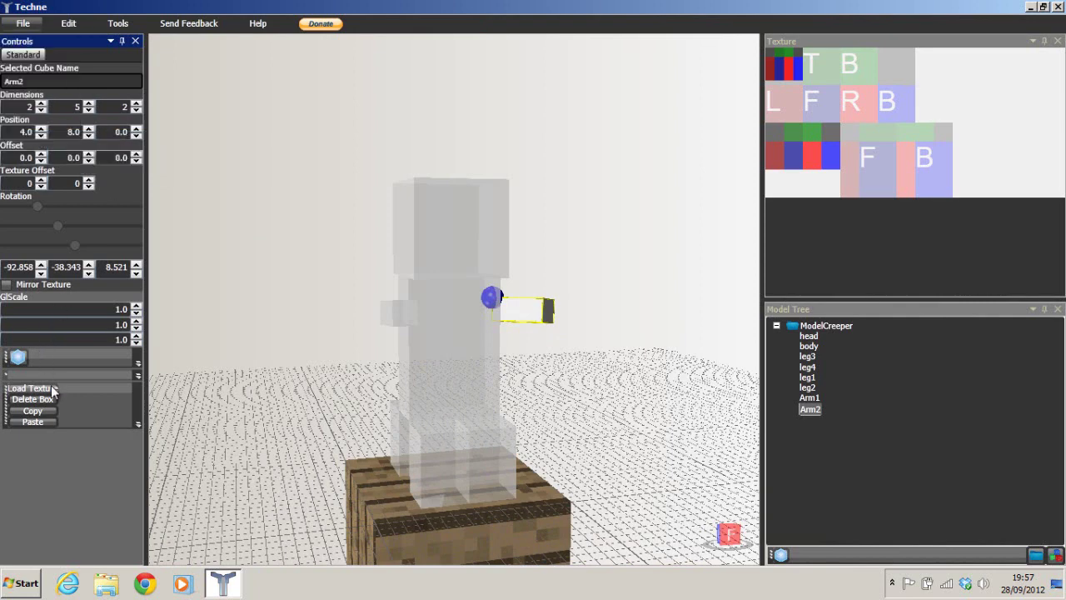
left_click_drag(524, 125, 512, 288)
left_click(183, 267)
double_click(183, 267)
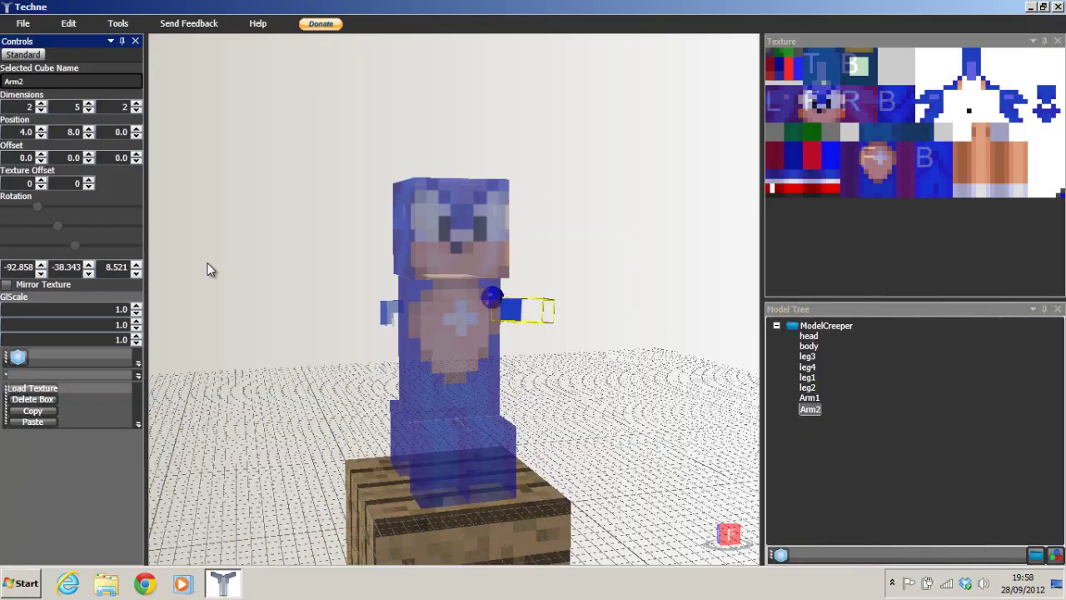
Inspect how the loaded texture wraps the model's head, body and arms from the front and both sides
right_click_drag(606, 304, 691, 287)
scroll(689, 287, "down", 5)
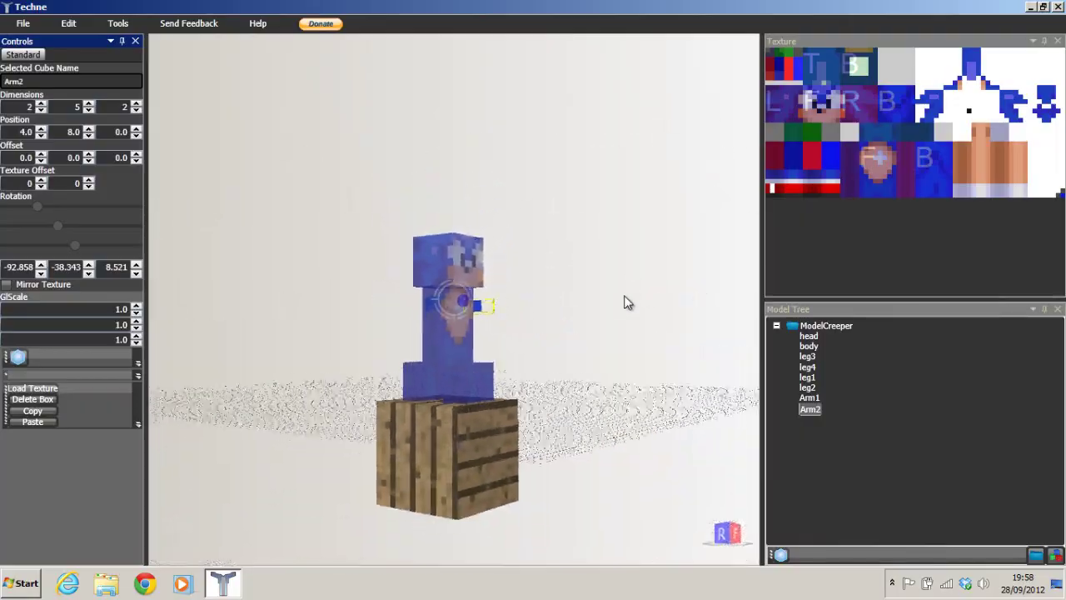
right_click_drag(627, 296, 585, 309)
scroll(585, 315, "up", 5)
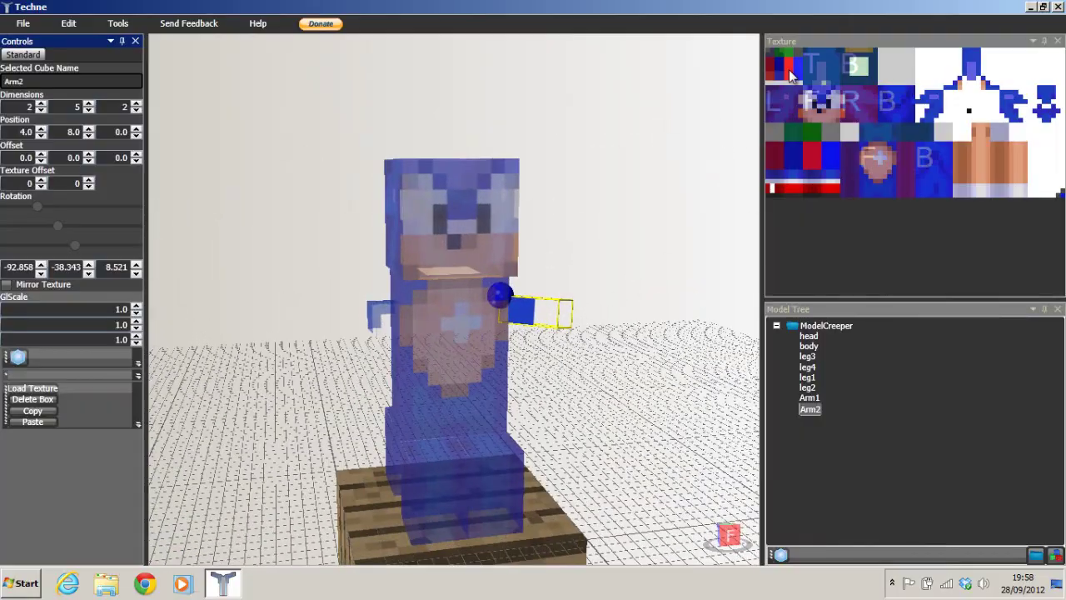
right_click_drag(628, 275, 384, 308)
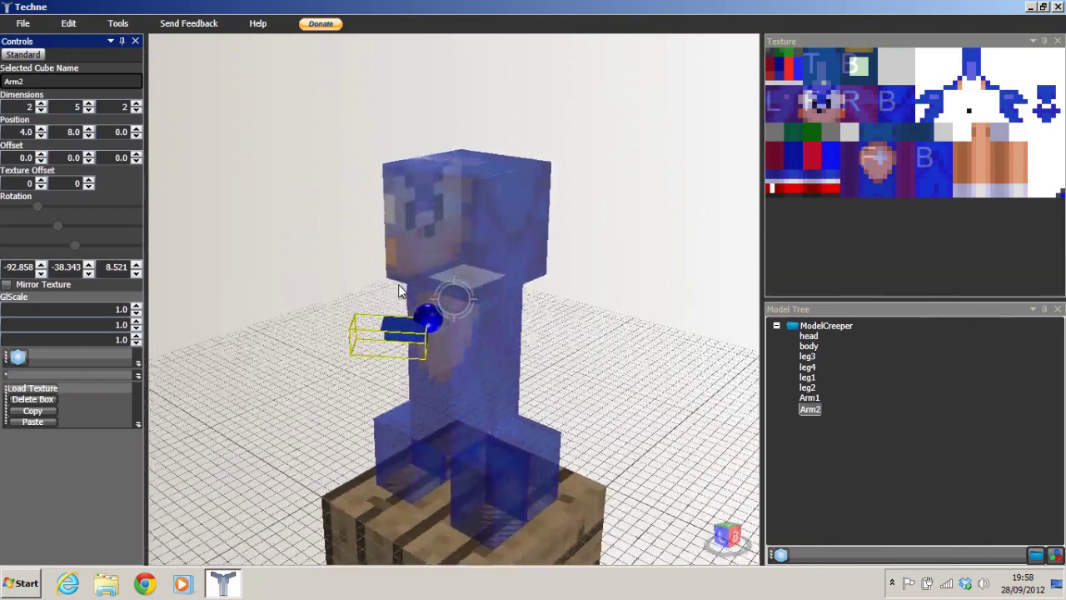
right_click_drag(368, 355, 607, 307)
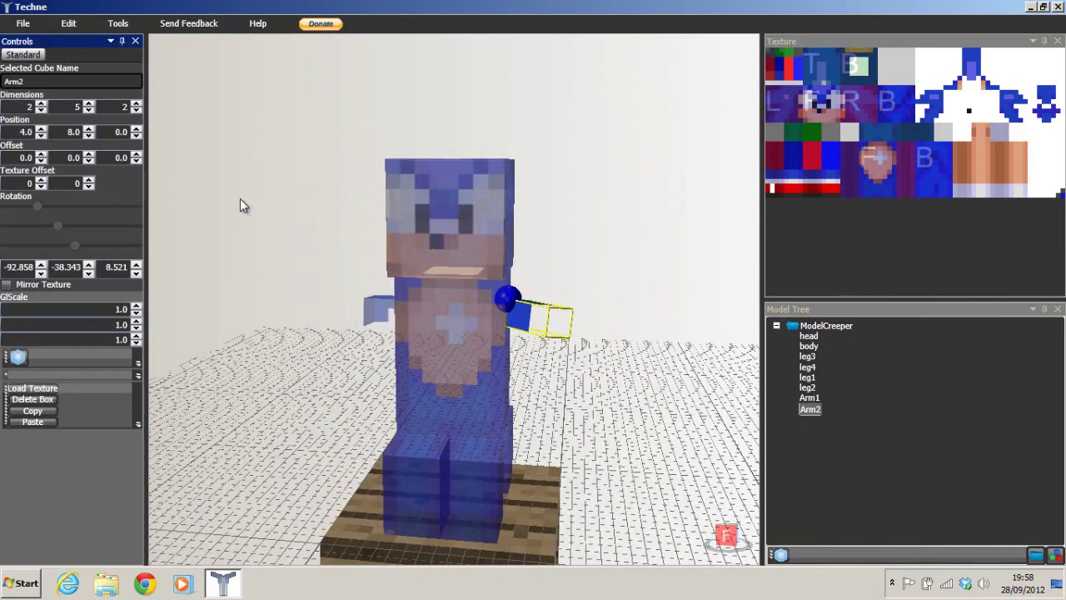
left_click(59, 388)
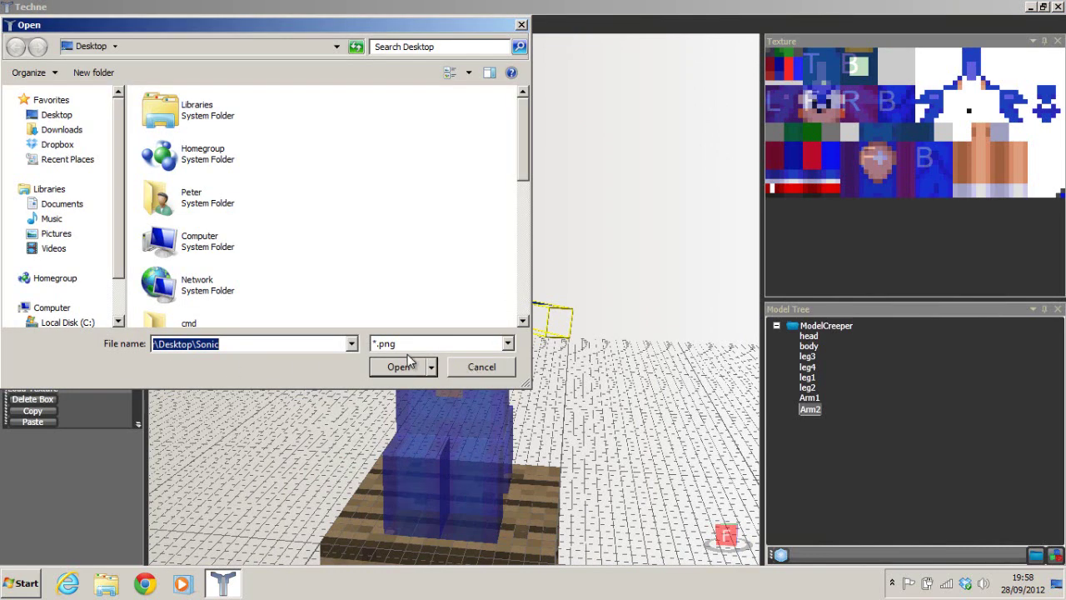
key("BackSpace")
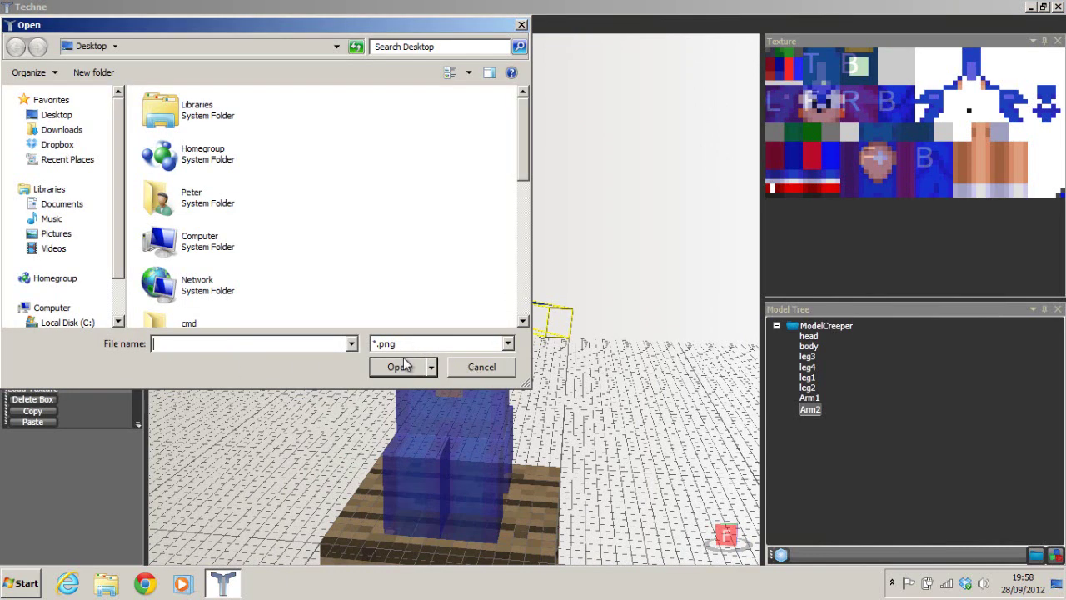
left_click(468, 374)
Compare the texture map with the textured creeper from the side and from the straight front view
right_click_drag(646, 403, 814, 189)
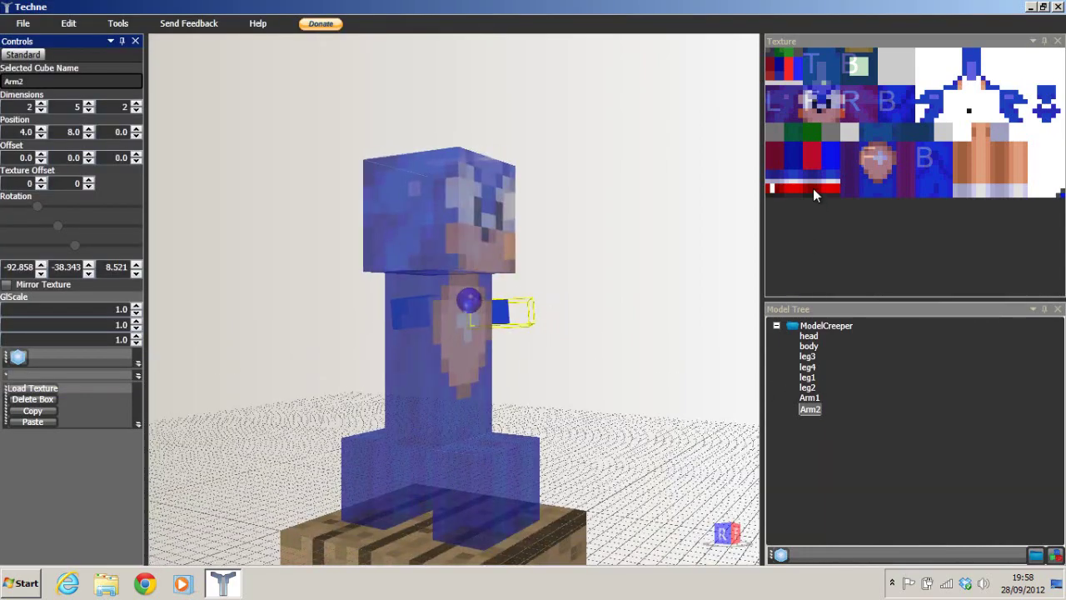
left_click(795, 65)
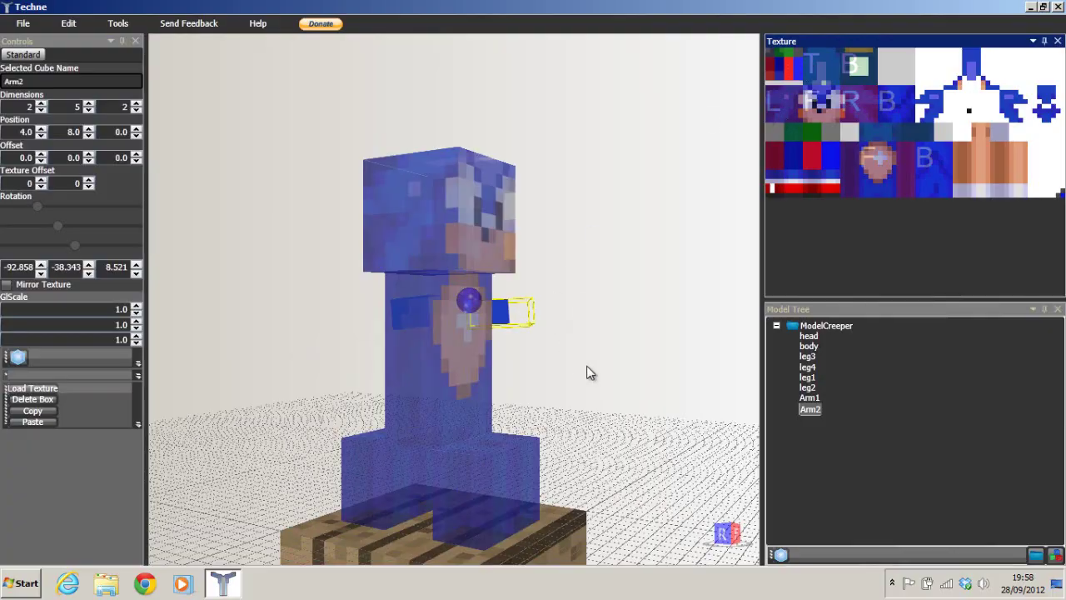
right_click_drag(587, 373, 525, 421)
left_click(724, 531)
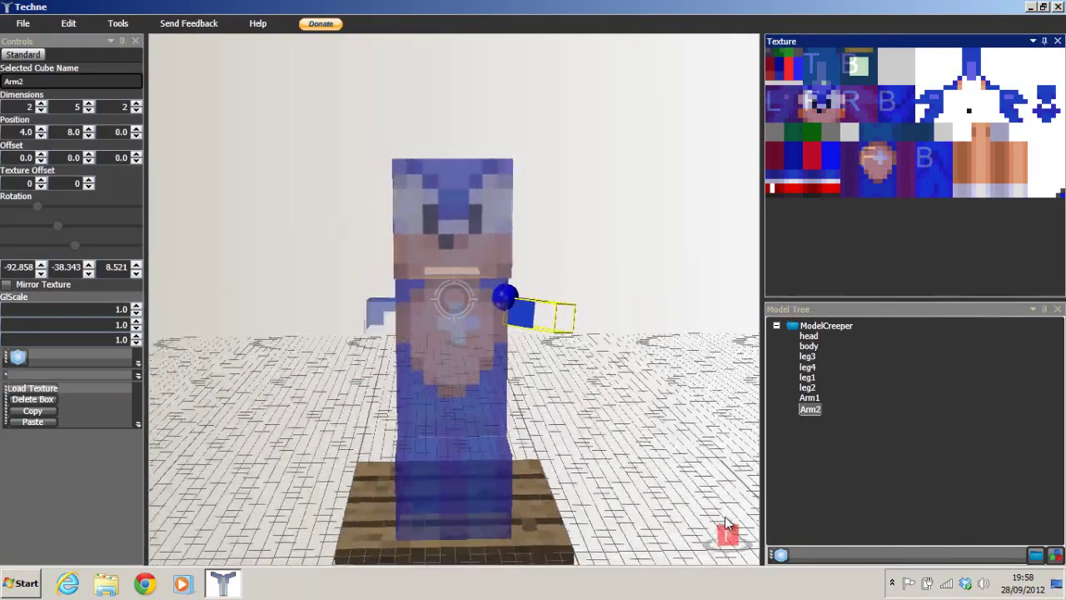
right_click_drag(725, 524, 214, 542)
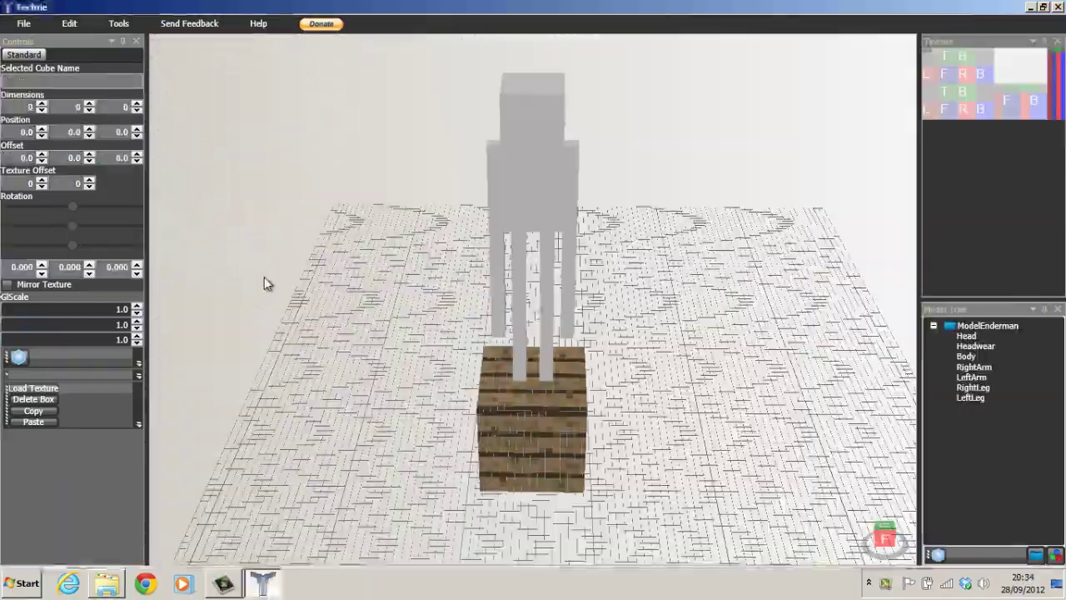
Look at the export formats available for the Enderman model
right_click_drag(264, 277, 300, 310)
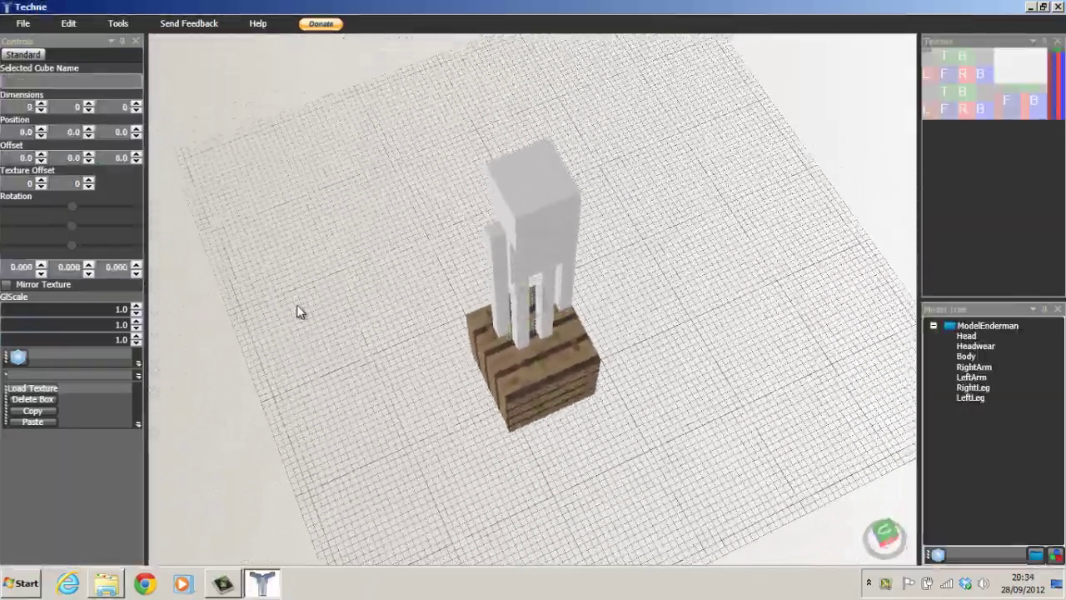
left_click(38, 21)
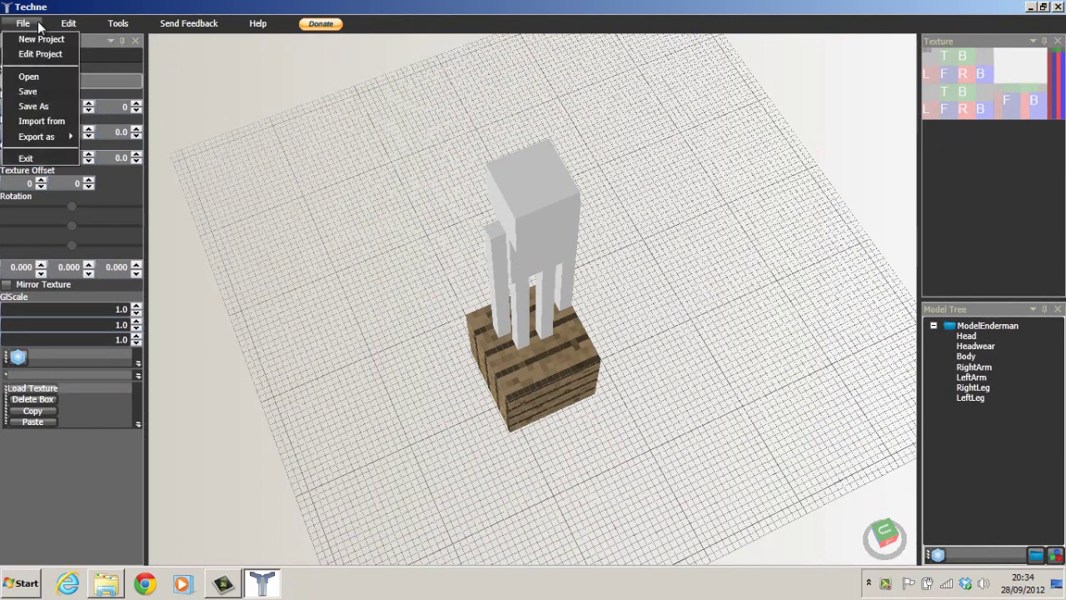
mouse_move(54, 138)
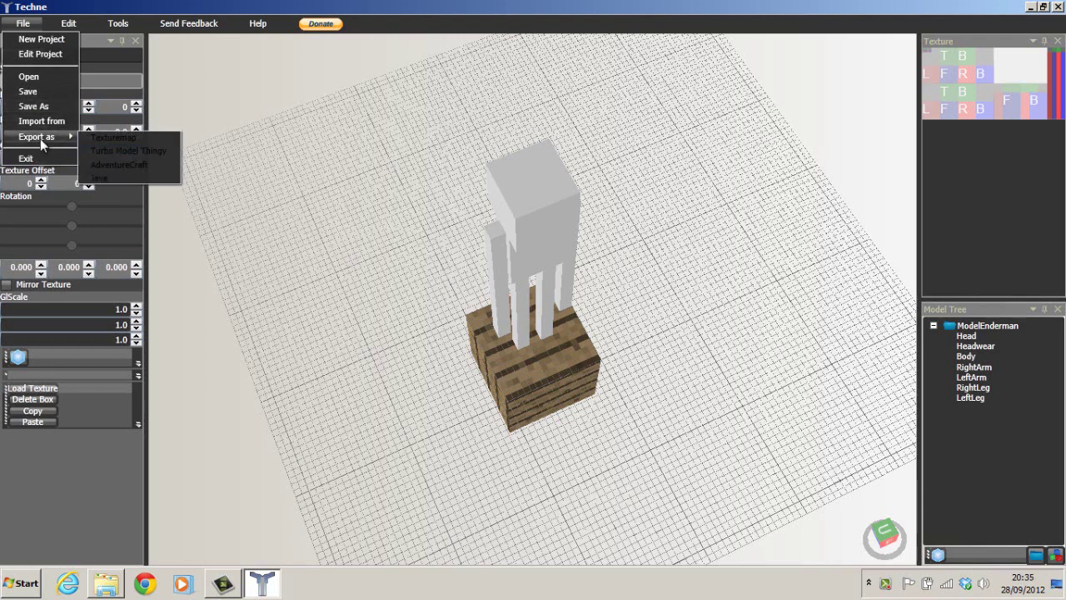
left_click(162, 155)
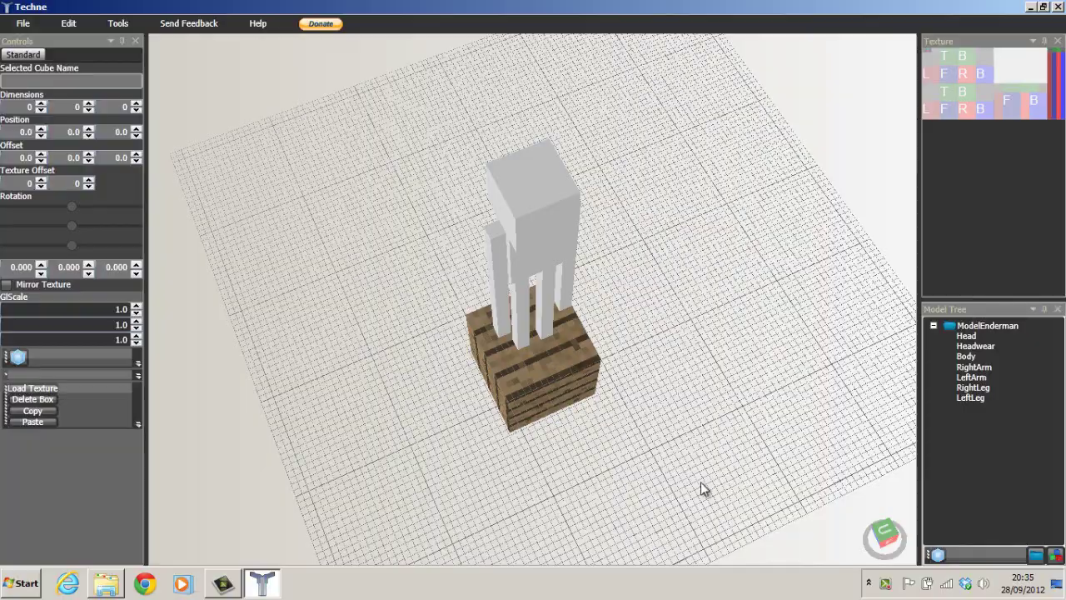
right_click_drag(738, 495, 741, 401)
scroll(564, 157, "down", 5)
right_click_drag(608, 208, 564, 252)
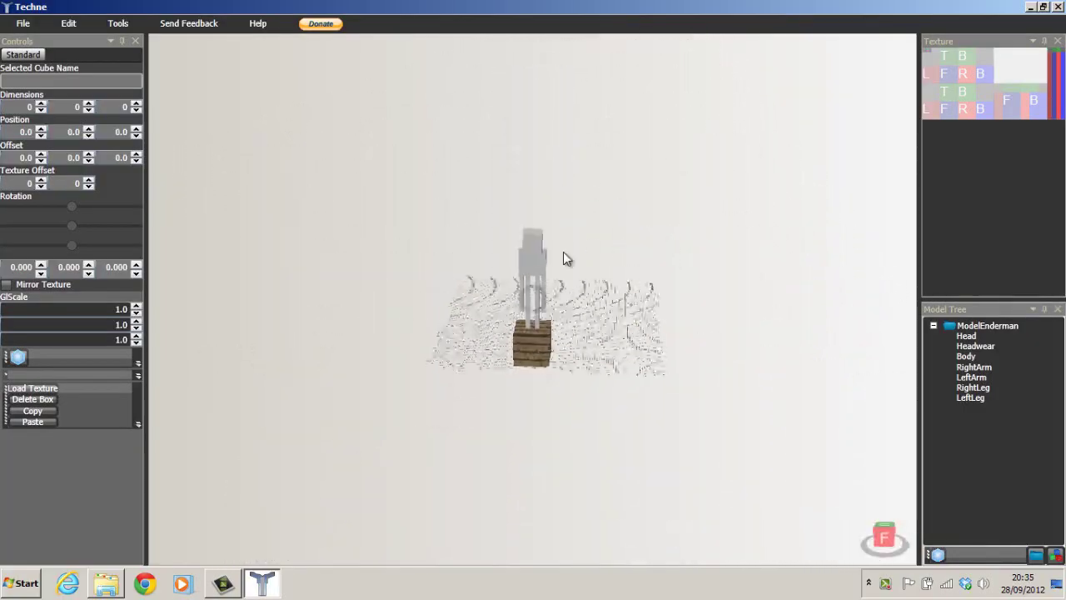
scroll(632, 194, "up", 5)
mouse_move(632, 200)
right_mouse_down()
mouse_move(511, 291)
mouse_move(520, 304)
mouse_move(674, 280)
mouse_move(695, 239)
mouse_move(955, 285)
mouse_move(933, 255)
mouse_move(888, 229)
mouse_move(728, 229)
mouse_move(625, 203)
right_mouse_up()
scroll(629, 202, "down", 5)
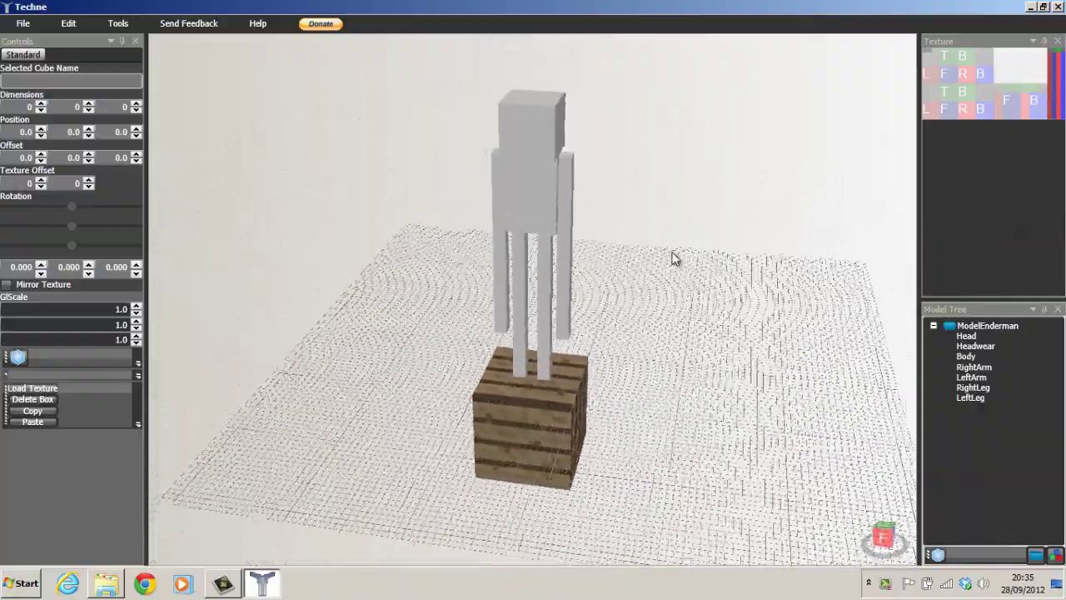